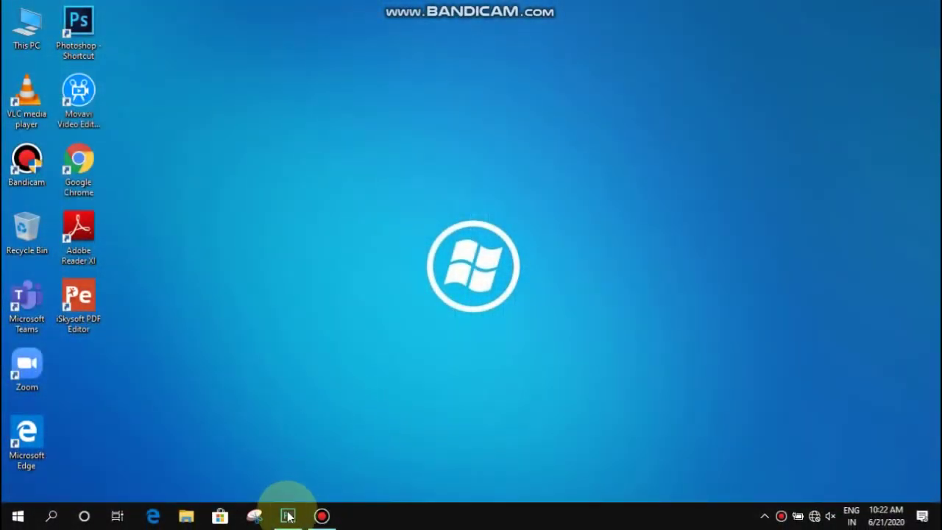
- Create a new 1280 × 720 px document with a white background at 500 pixels/inch
left_click(288, 518)
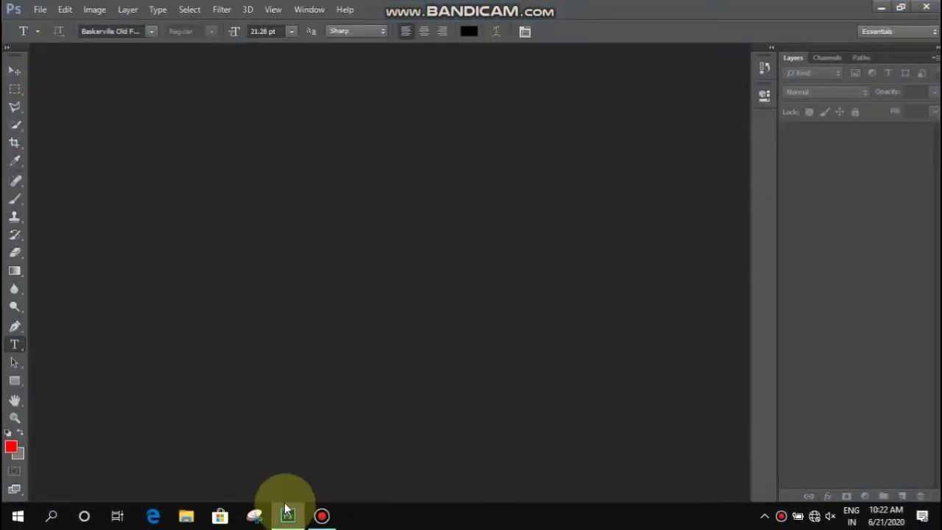
left_click(47, 13)
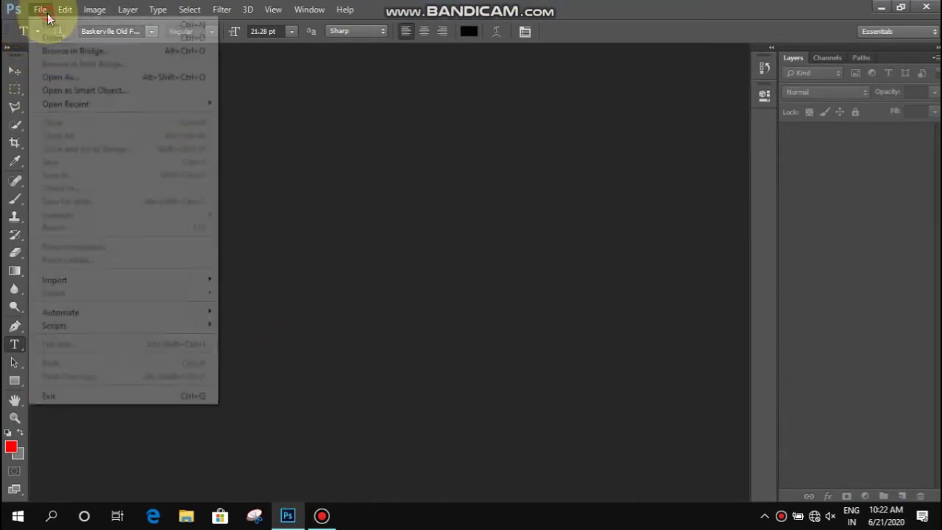
left_click(51, 28)
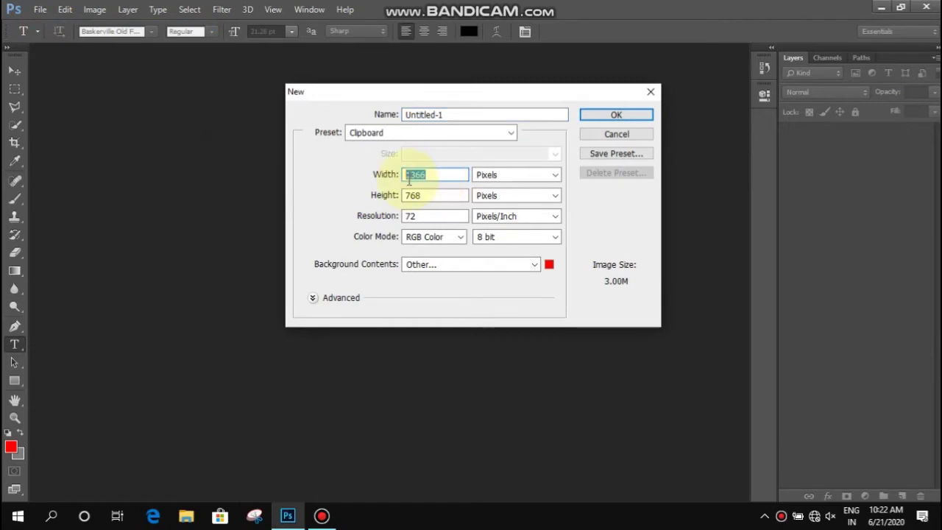
type("1280")
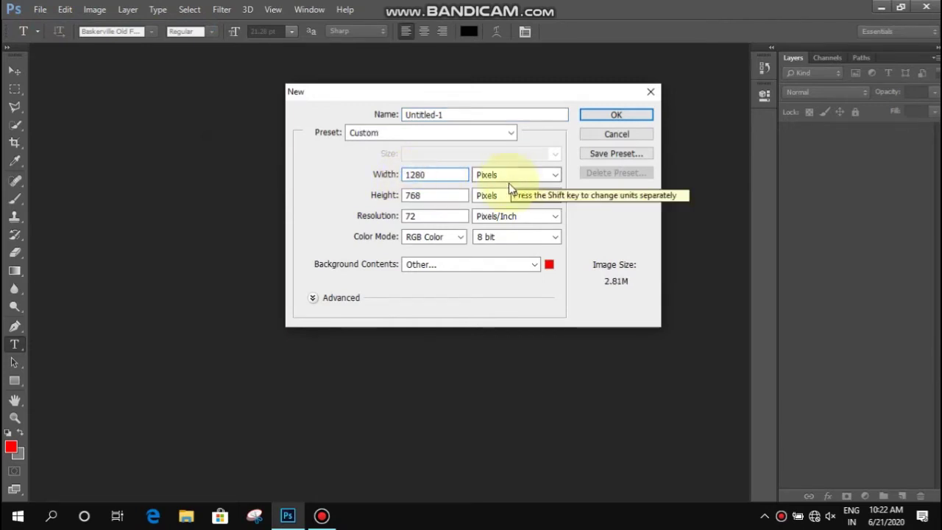
key("Tab")
type("720")
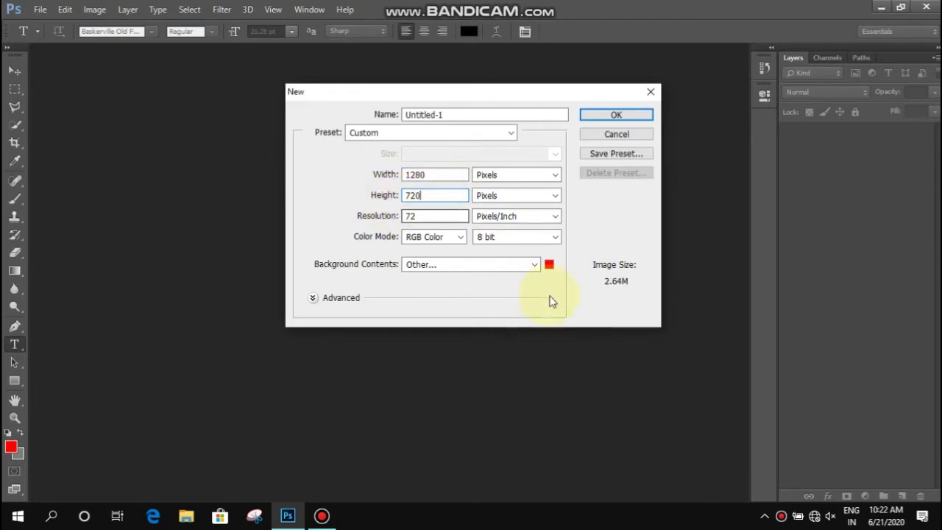
left_click(537, 269)
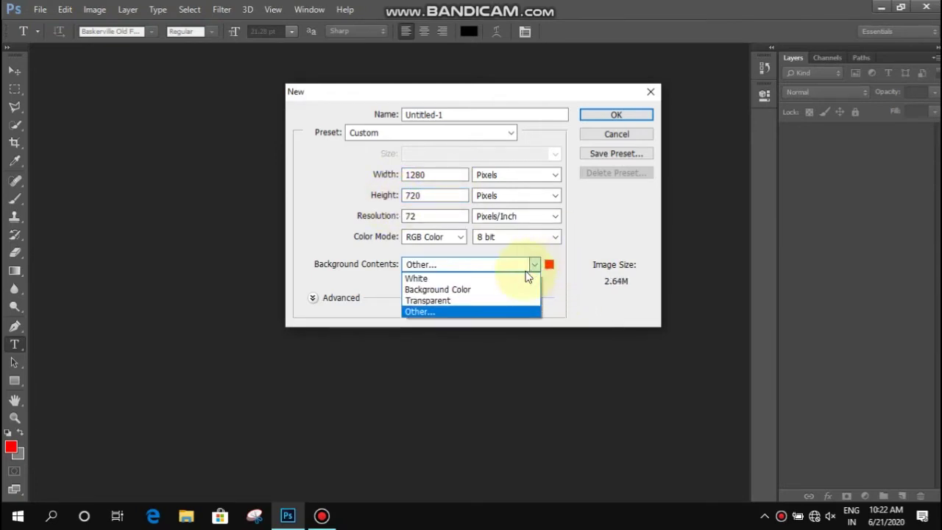
left_click(524, 275)
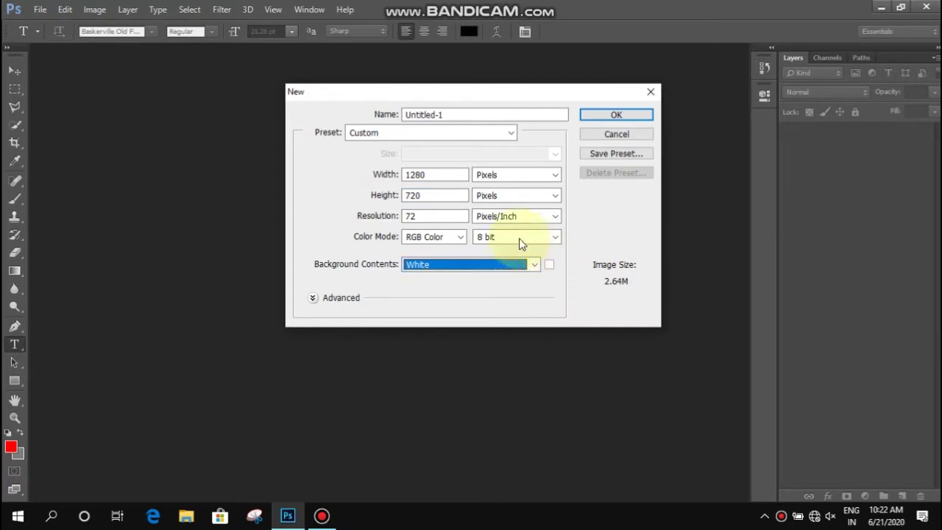
left_click(417, 217)
type("500")
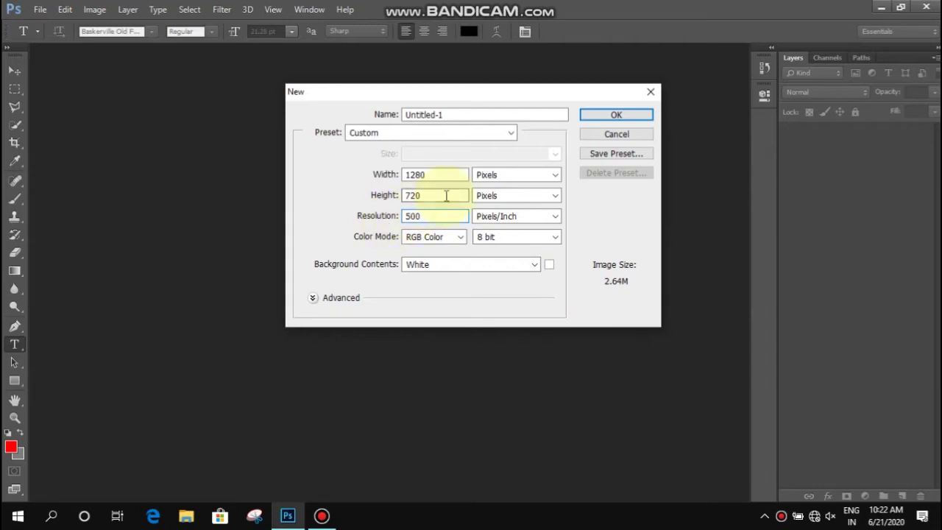
left_click(597, 116)
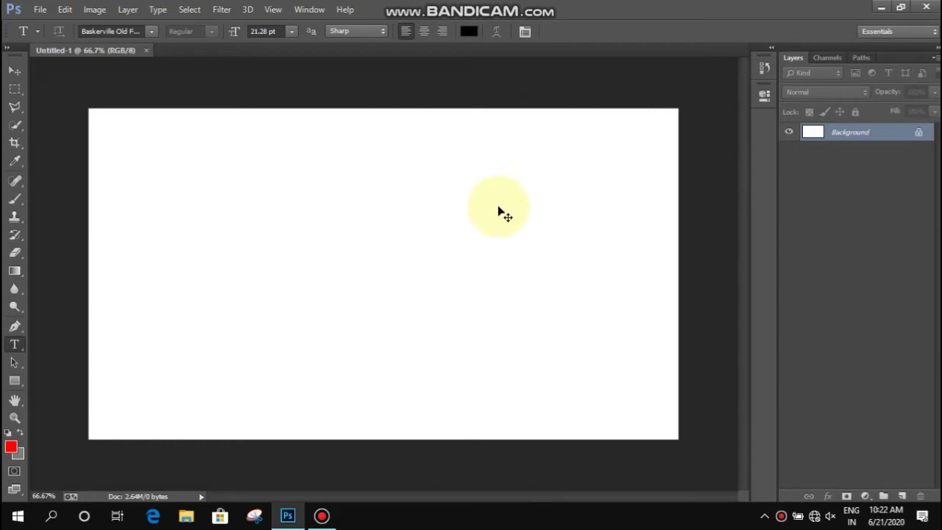
- Add a new empty Layer 1 above the Background
scroll(504, 213, "up", 2)
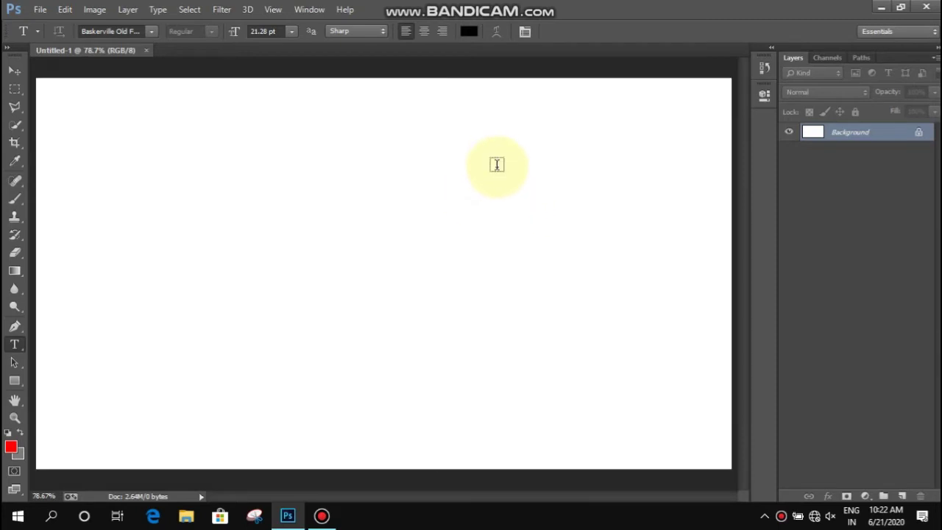
scroll(504, 180, "down", 2)
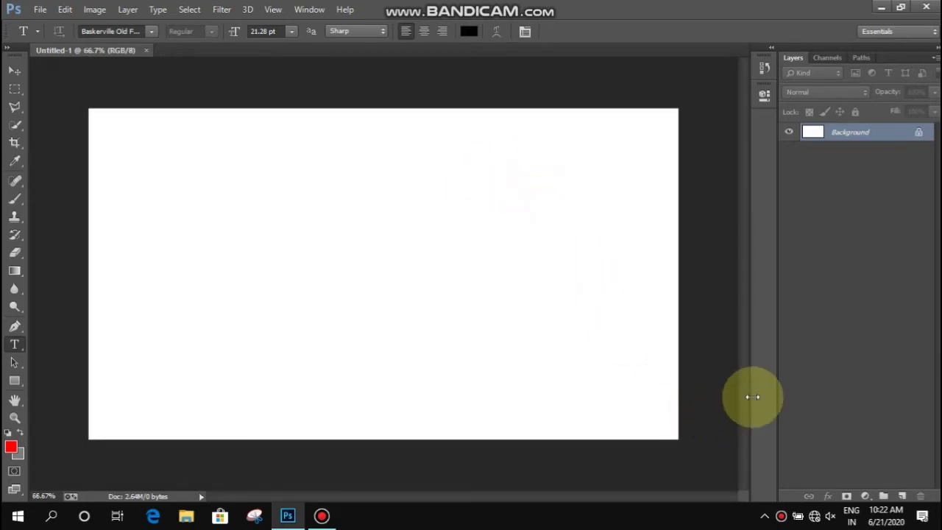
left_click(901, 497)
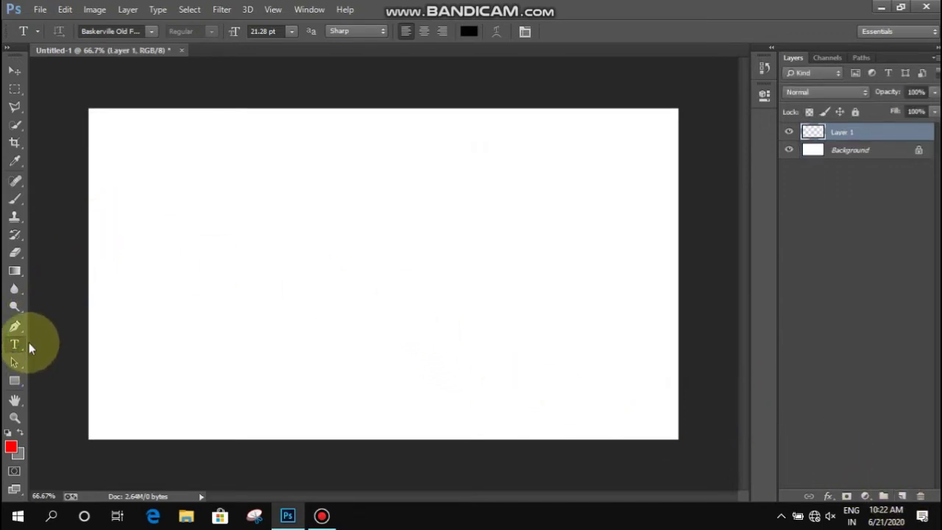
- Draw a four-point Pen path along the diagonal and convert it into a selection
left_click(15, 326)
left_click(129, 87)
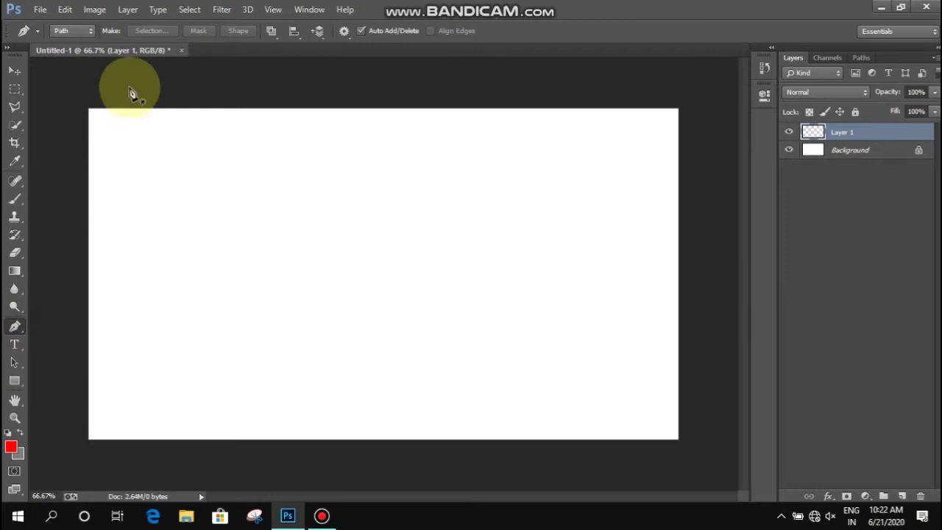
left_click(564, 465)
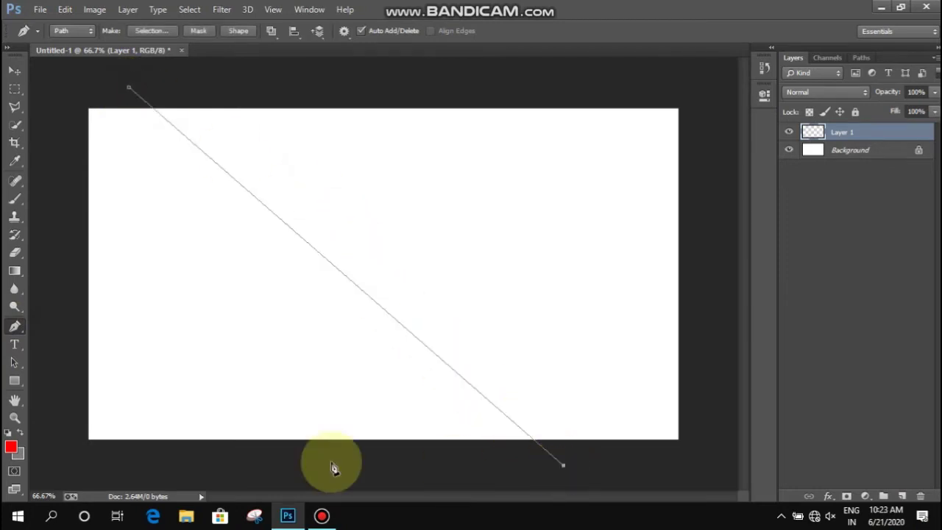
left_click(55, 469)
left_click(50, 98)
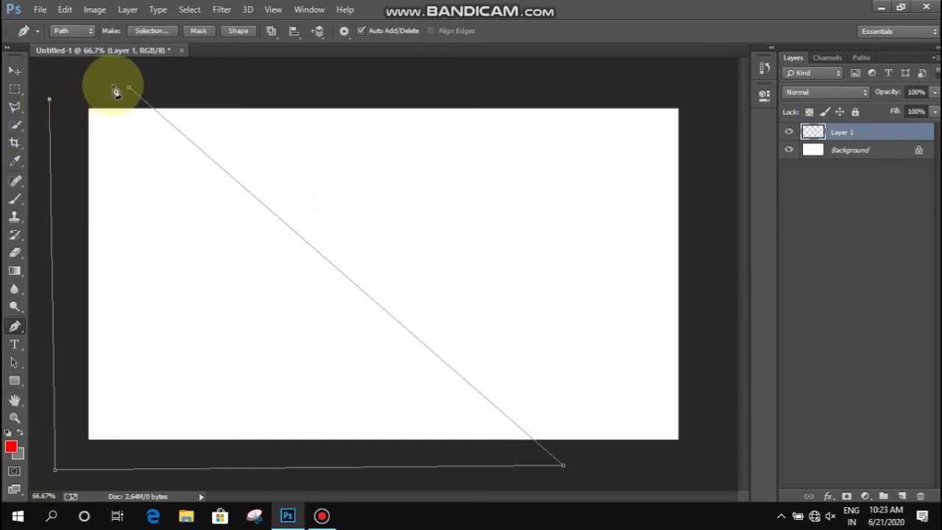
right_click(135, 167)
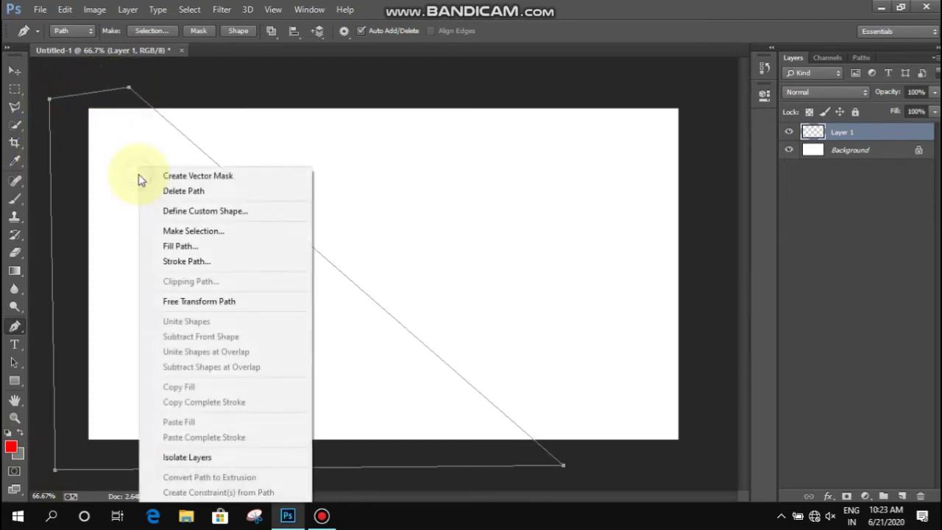
left_click(180, 233)
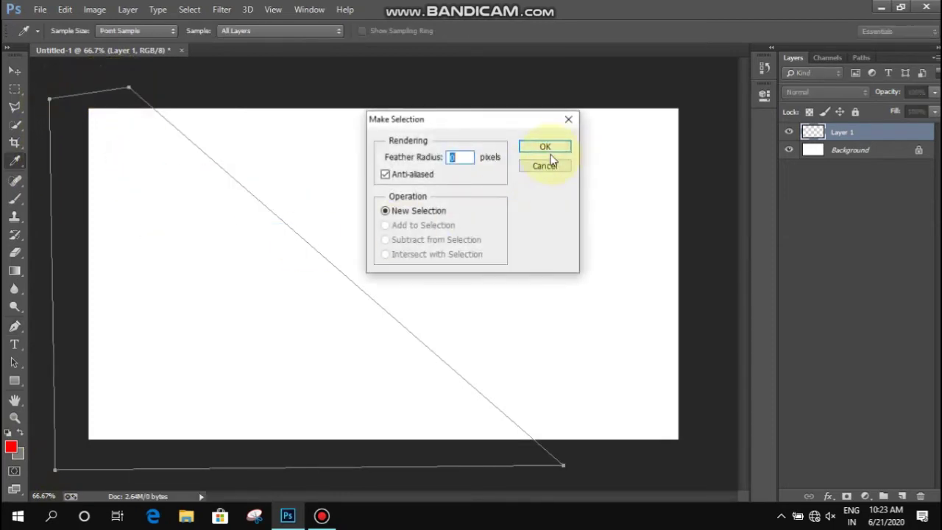
left_click(548, 150)
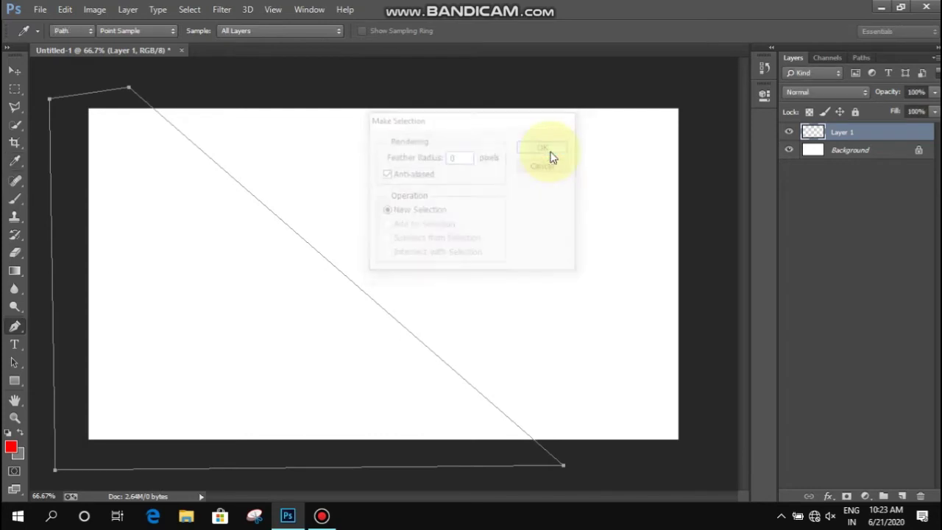
- Set the foreground colour to pure white
left_click(13, 447)
left_click_drag(414, 189, 287, 118)
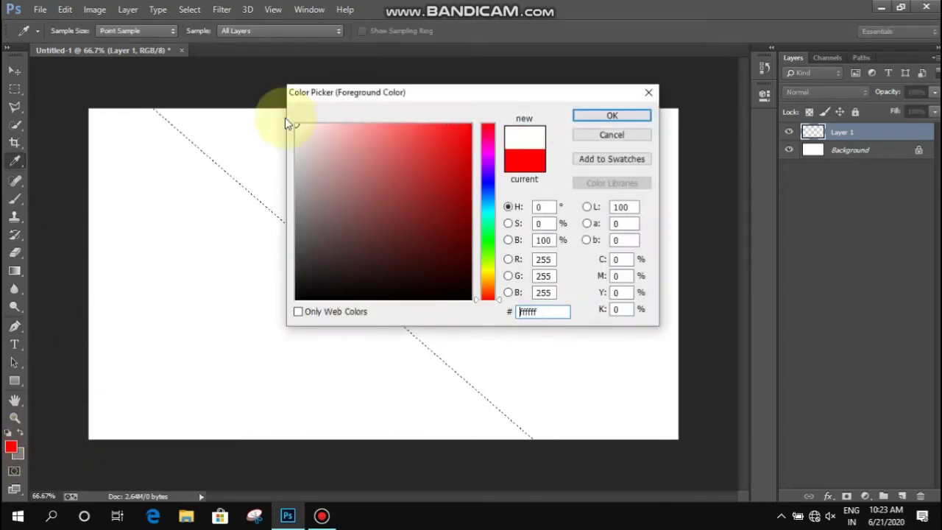
left_click(612, 116)
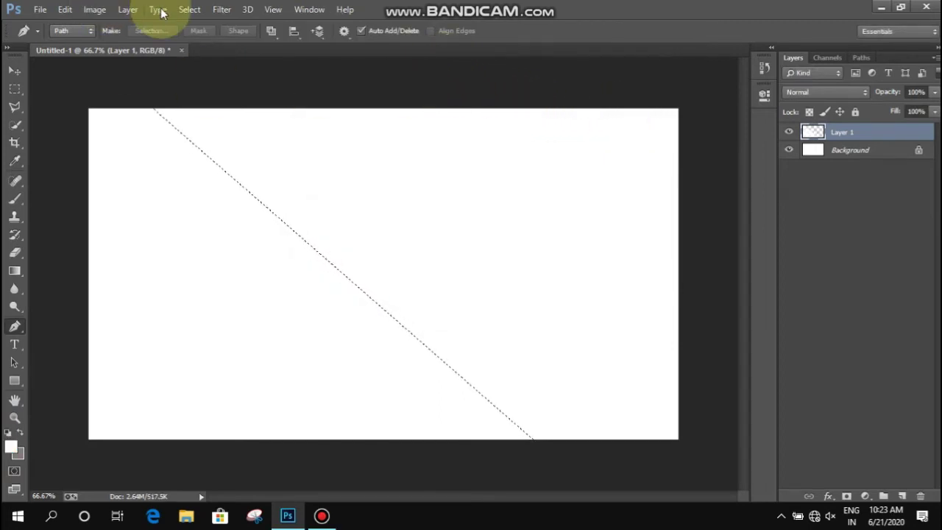
- Deselect, then toggle the Background layer's visibility to check Layer 1's white fill
left_click(197, 6)
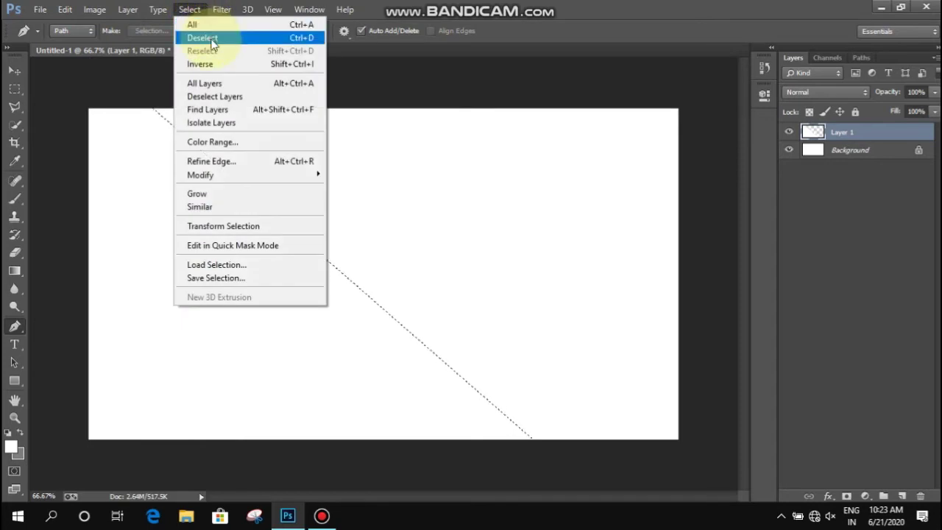
left_click(211, 38)
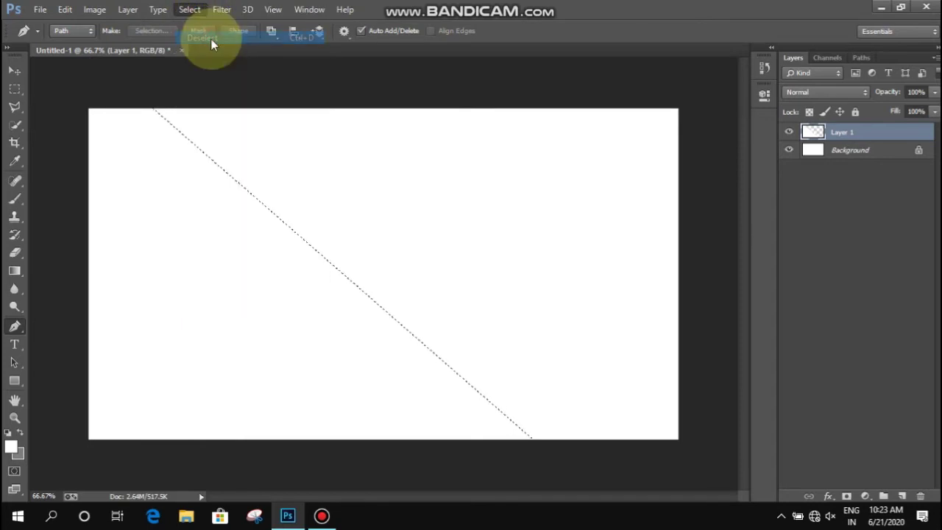
left_click(790, 149)
left_click(790, 148)
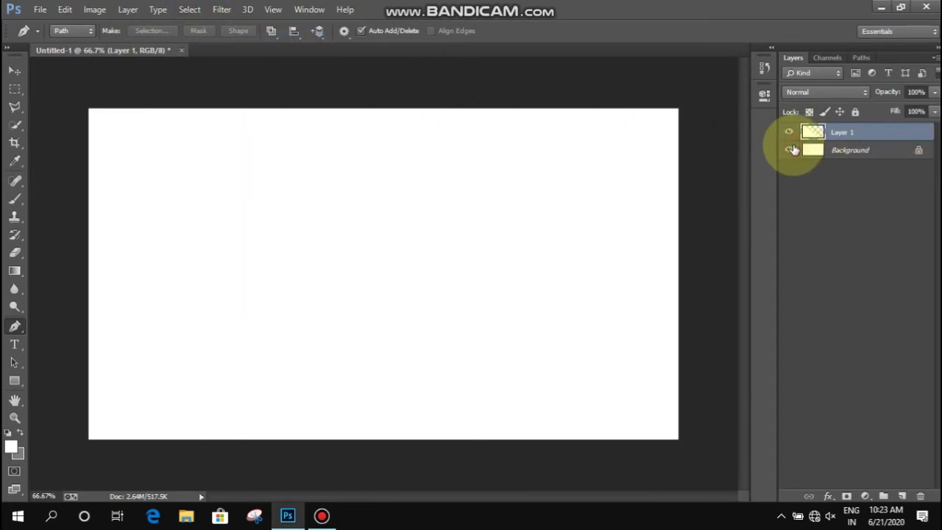
- Give Layer 1 a wide, soft drop shadow of size 90 with lowered opacity and adjusted angle
double_click(886, 139)
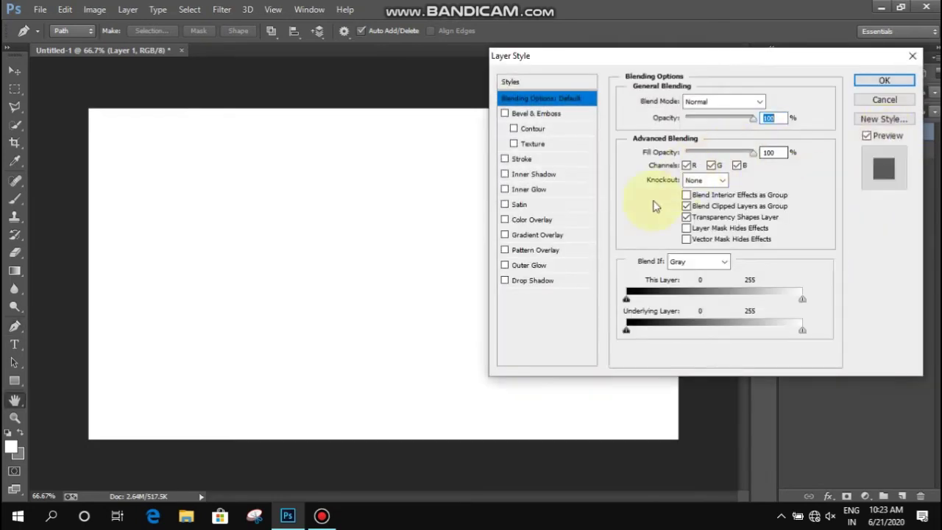
left_click(545, 282)
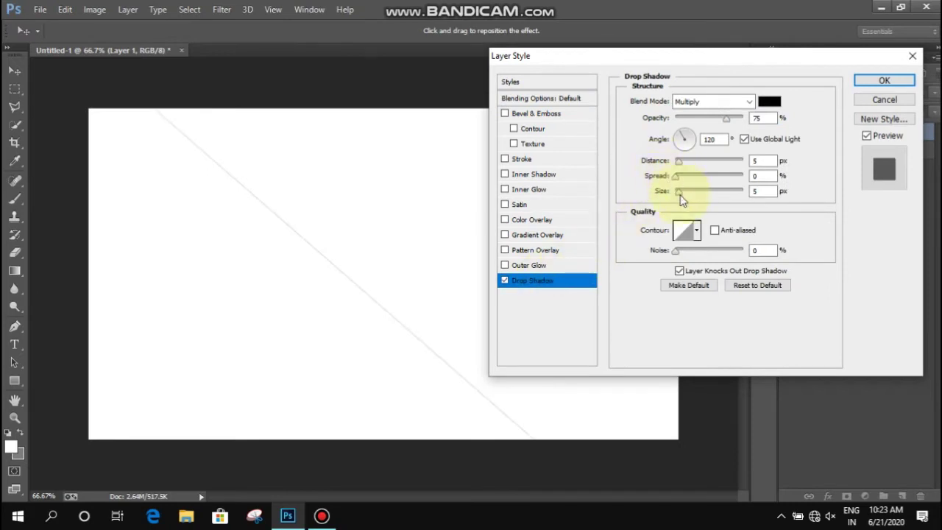
left_click_drag(682, 199, 682, 200)
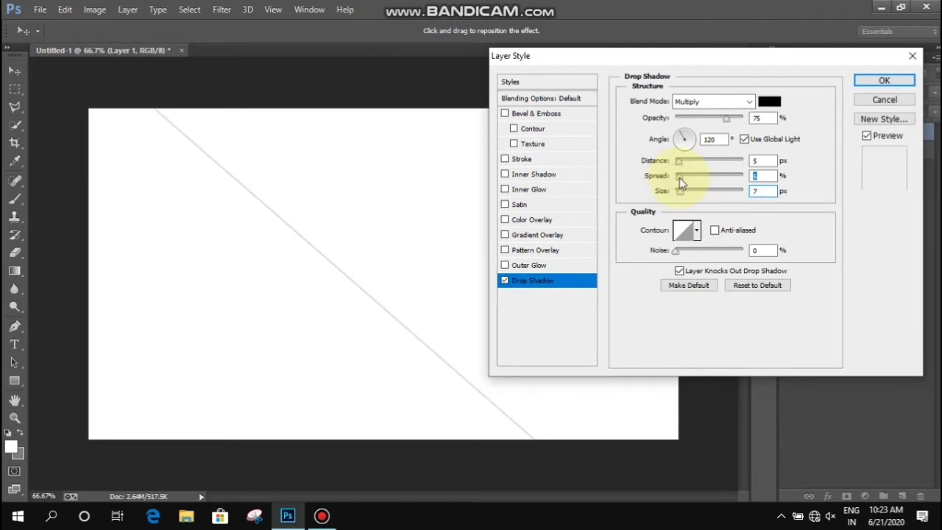
left_click_drag(680, 193, 706, 197)
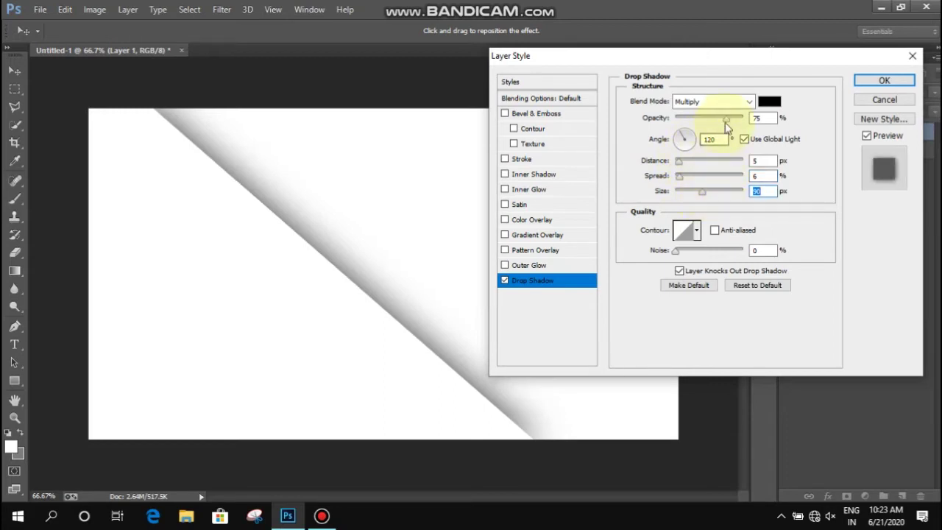
mouse_move(727, 124)
left_mouse_down()
mouse_move(687, 123)
mouse_move(694, 123)
left_mouse_up()
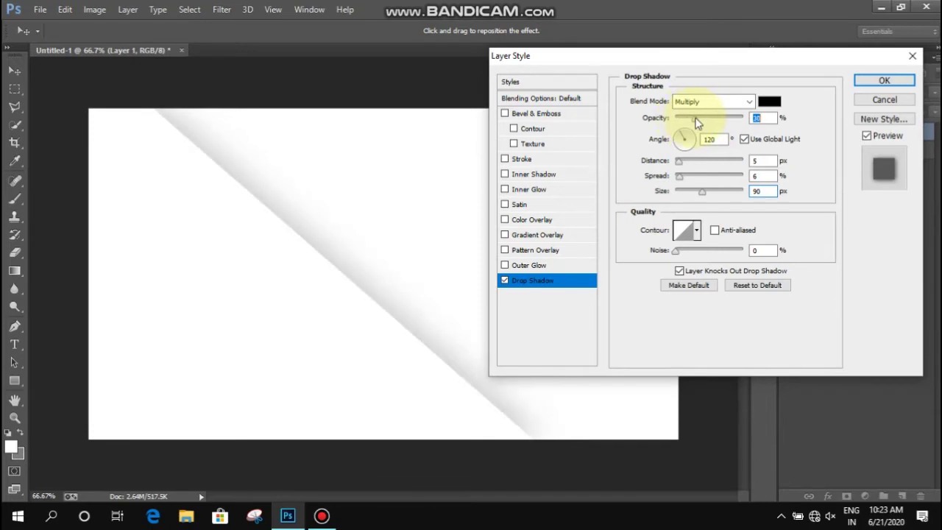
left_click(684, 145)
left_click(884, 80)
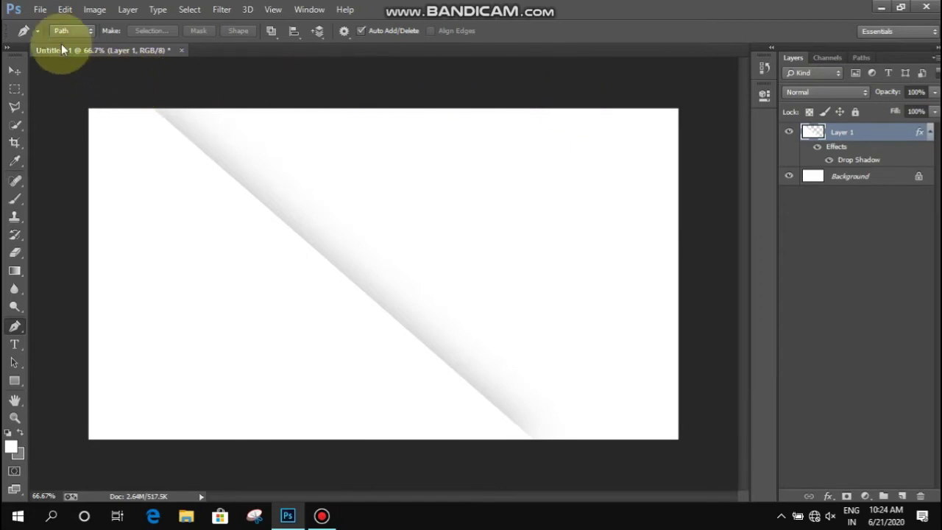
left_click(40, 9)
- Drag the camera icon into Untitled-1 as Layer 2 and zoom out to show the whole canvas
key("Escape")
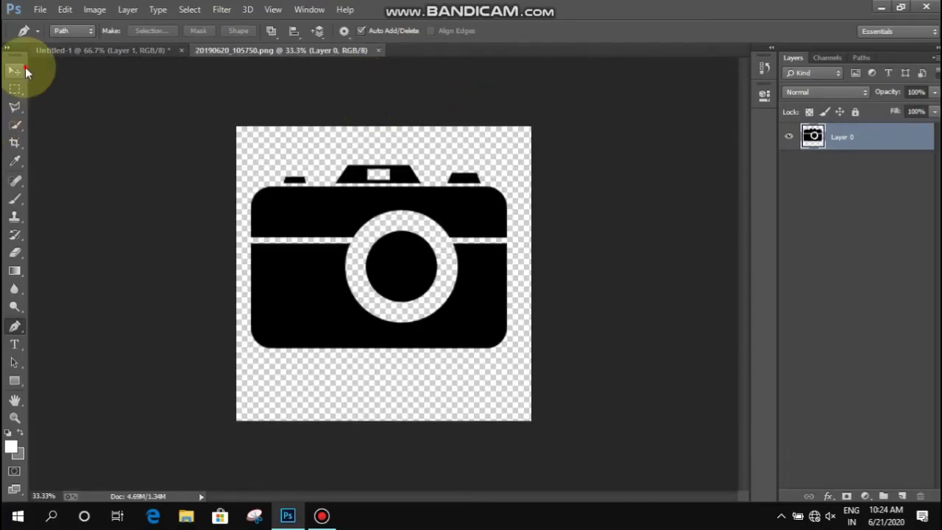
left_click(14, 70)
left_click_drag(316, 252, 163, 98)
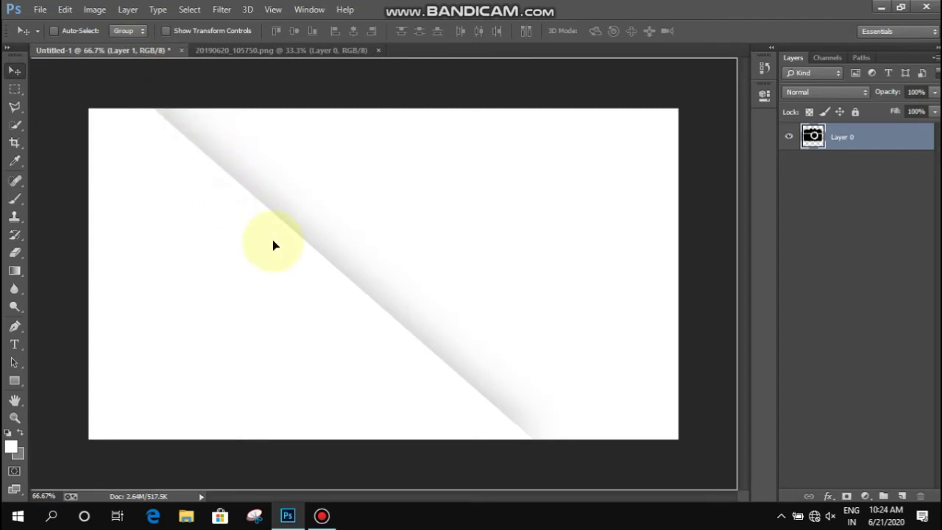
mouse_move(164, 98)
left_mouse_down()
mouse_move(273, 244)
mouse_move(276, 318)
mouse_move(273, 264)
left_mouse_up()
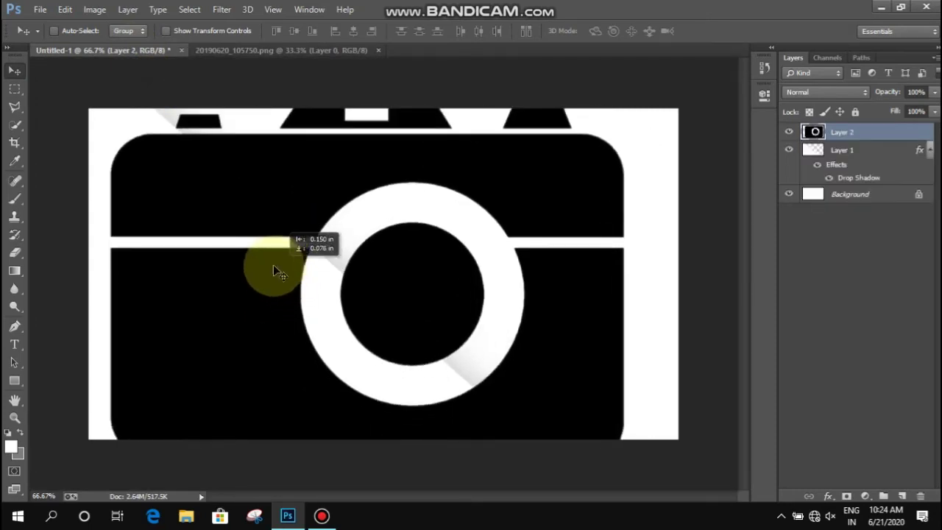
left_click(14, 417)
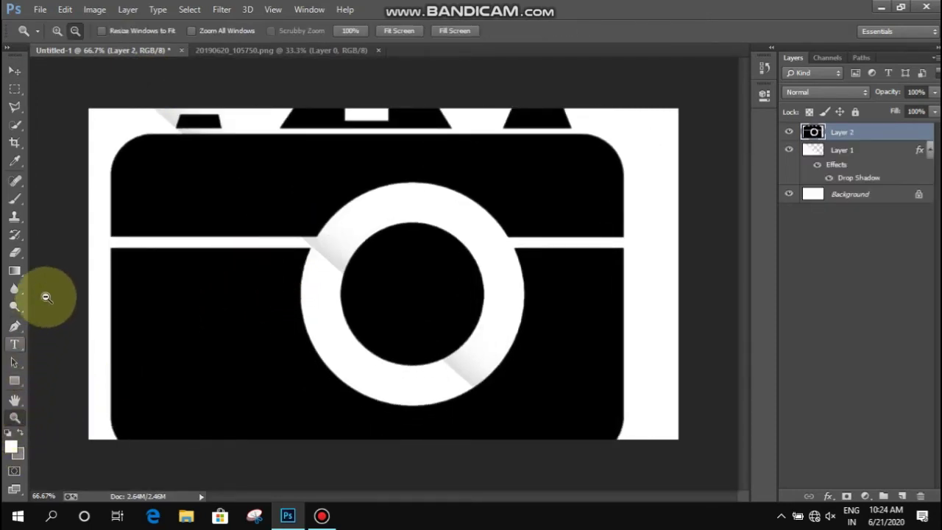
left_click(151, 259, "alt")
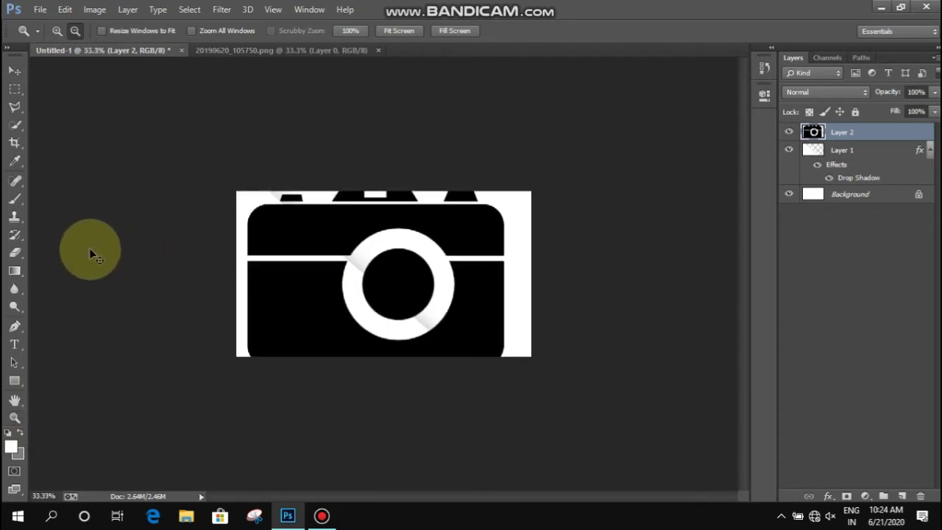
- Scale the camera to about 28% and position it at the canvas centre
key("v")
key("ctrl+t")
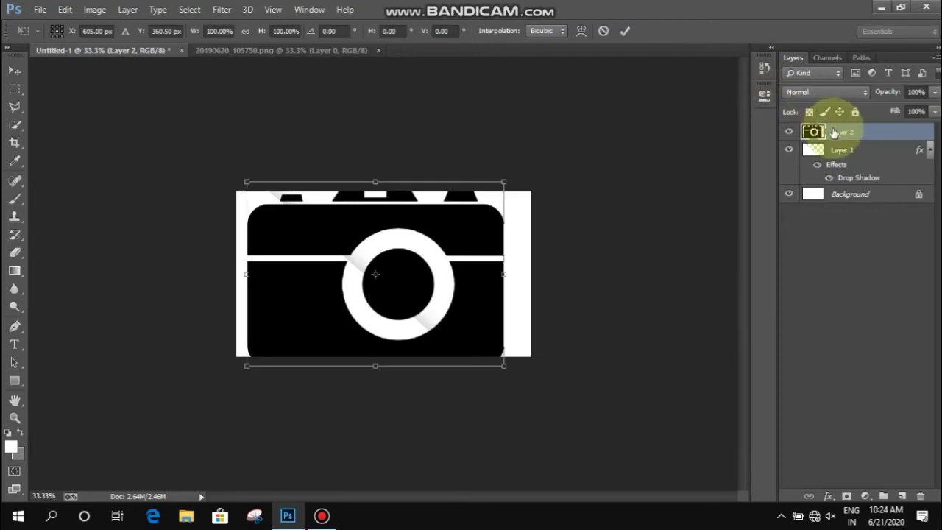
left_click_drag(505, 182, 328, 331)
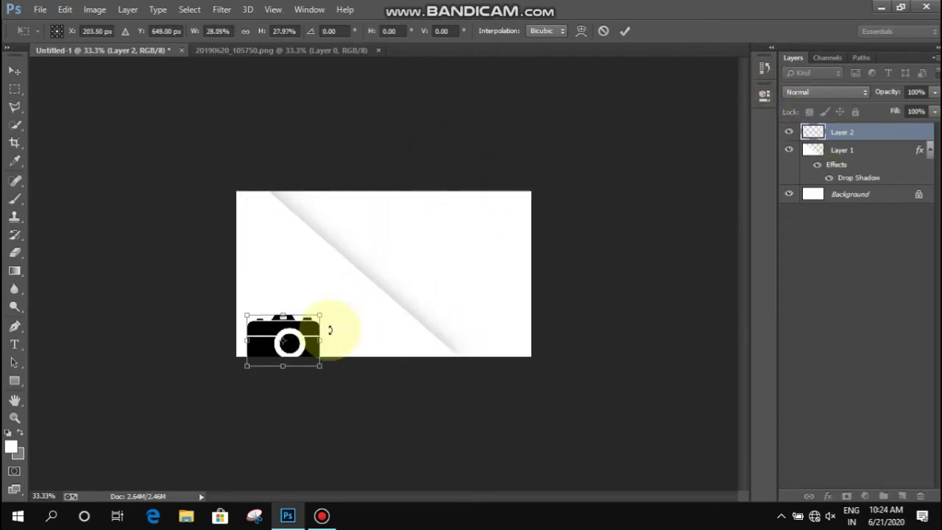
left_click(624, 32)
left_click_drag(332, 341, 367, 389)
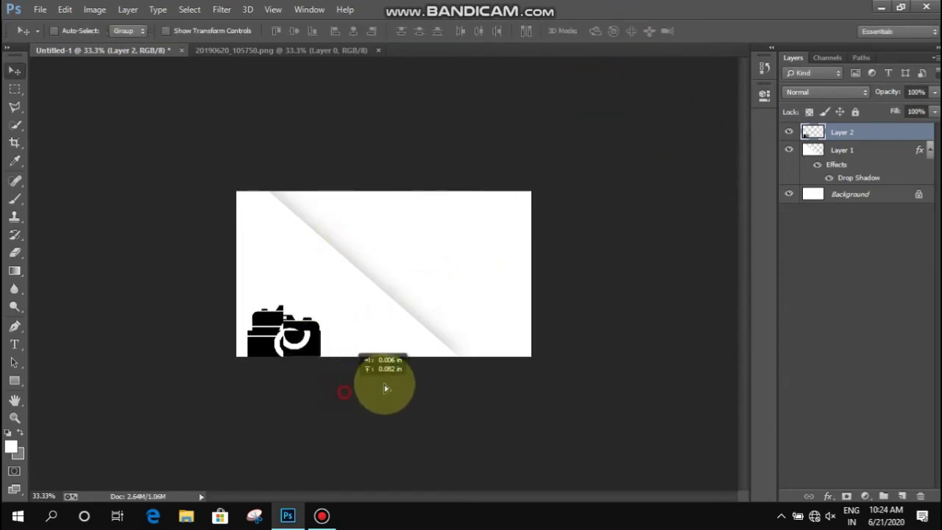
left_click_drag(368, 388, 406, 312)
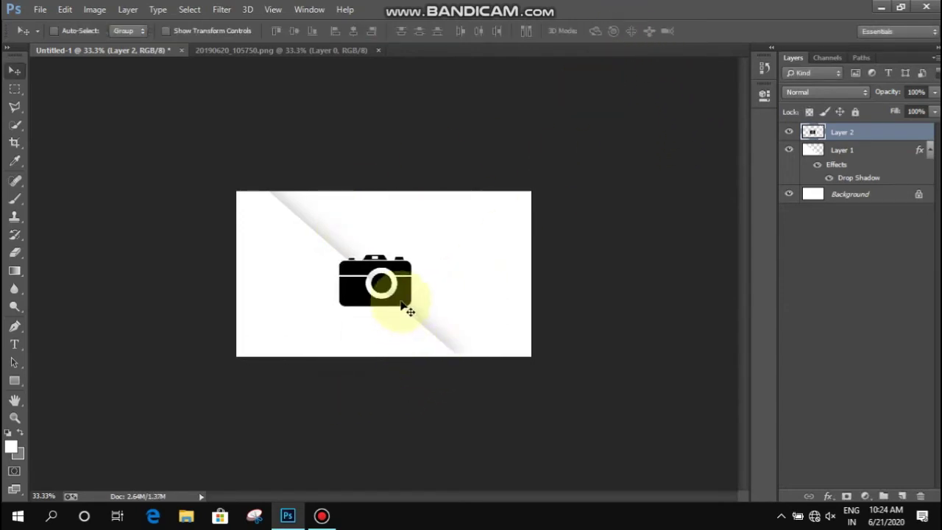
key("ctrl+0")
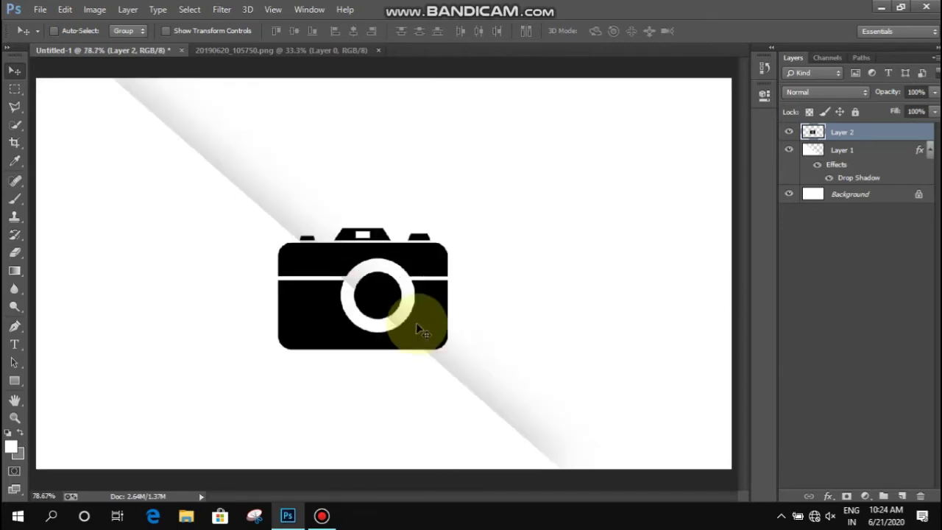
left_click_drag(398, 363, 416, 338)
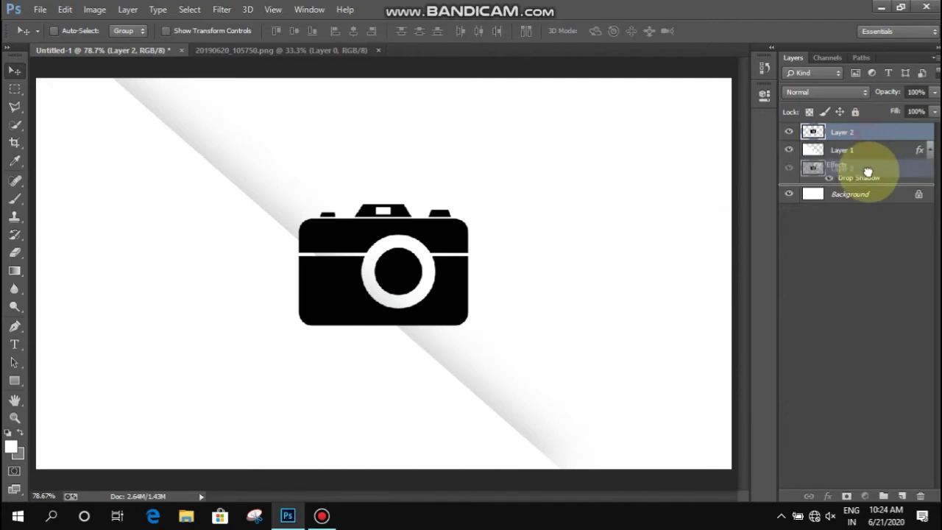
- Move the camera layer below Layer 1, nudge it up, and rasterize Layer 1's layer style
left_click_drag(867, 139, 867, 196)
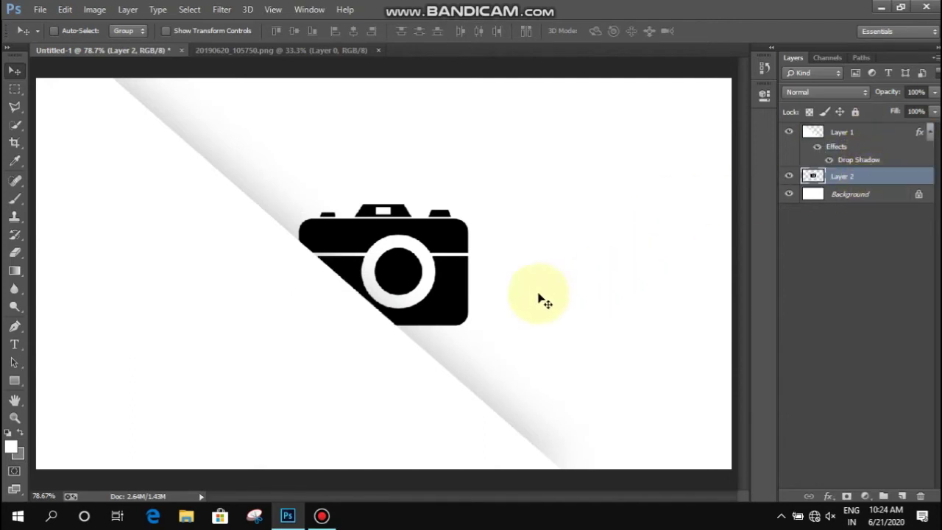
mouse_move(453, 300)
left_mouse_down()
mouse_move(453, 285)
mouse_move(471, 282)
left_mouse_up()
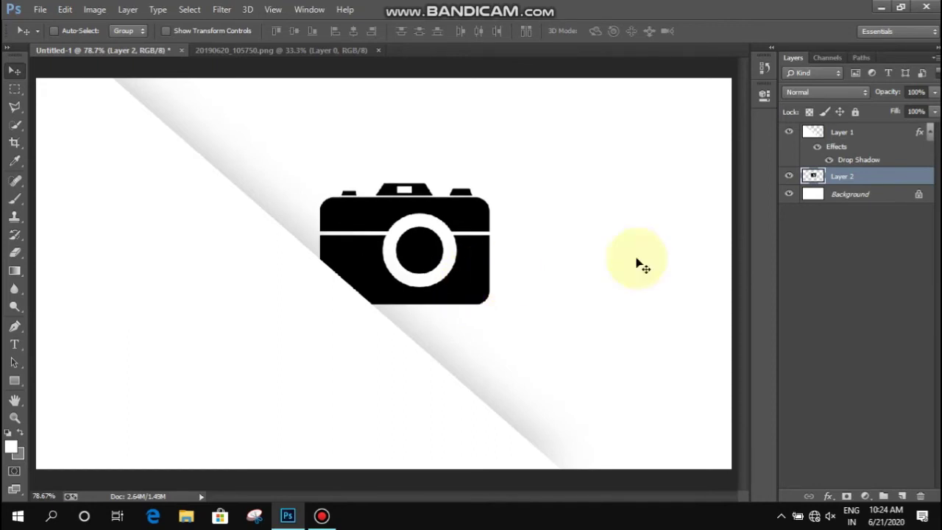
left_click(871, 135)
right_click(871, 139)
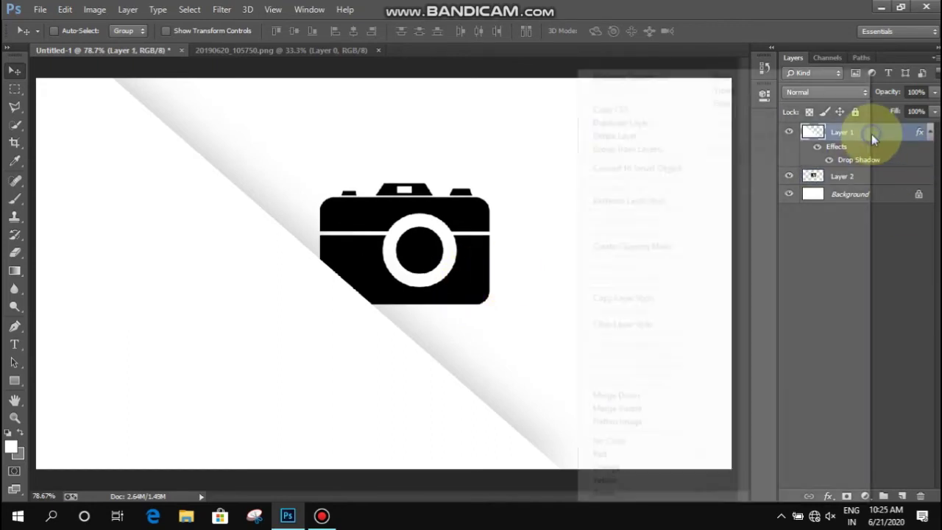
left_click(658, 201)
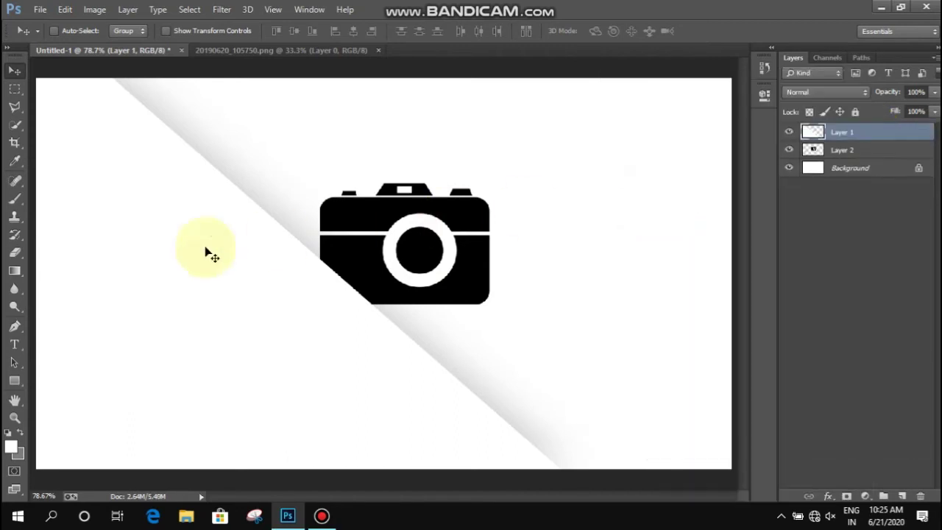
left_click(15, 252)
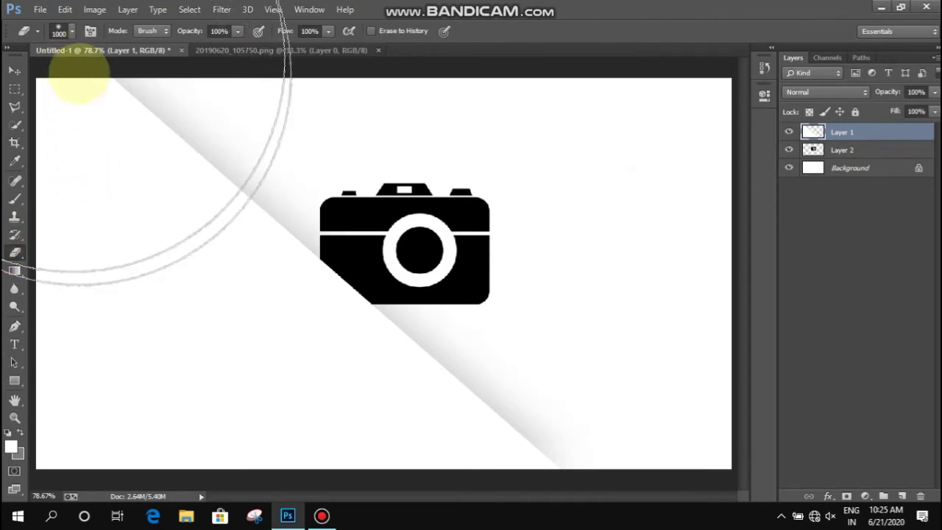
- Set the eraser to a soft 139 px brush
right_click(89, 85)
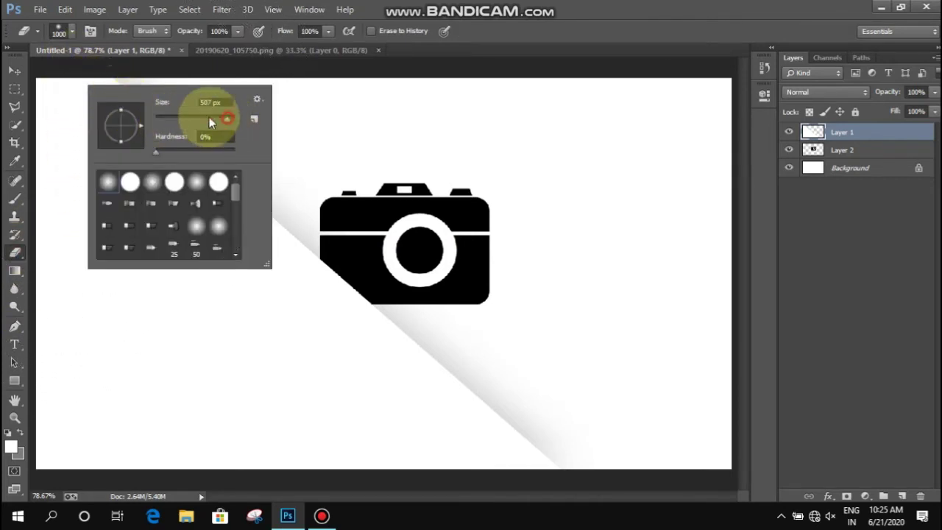
left_click_drag(166, 121, 167, 119)
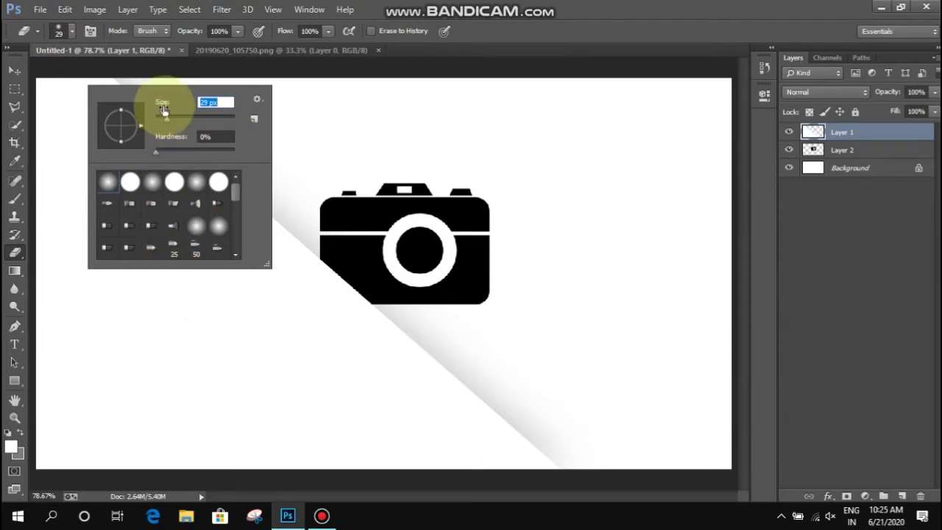
left_click_drag(166, 118, 185, 118)
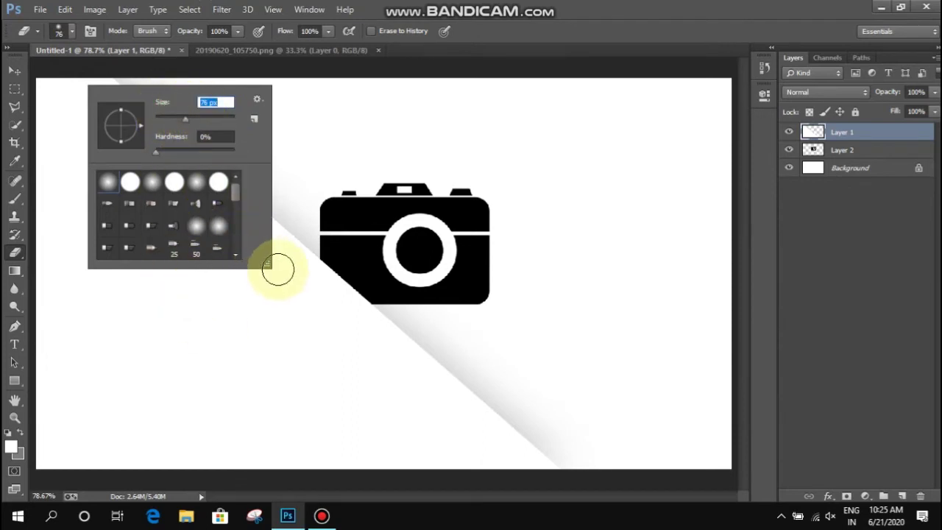
left_click_drag(179, 116, 202, 118)
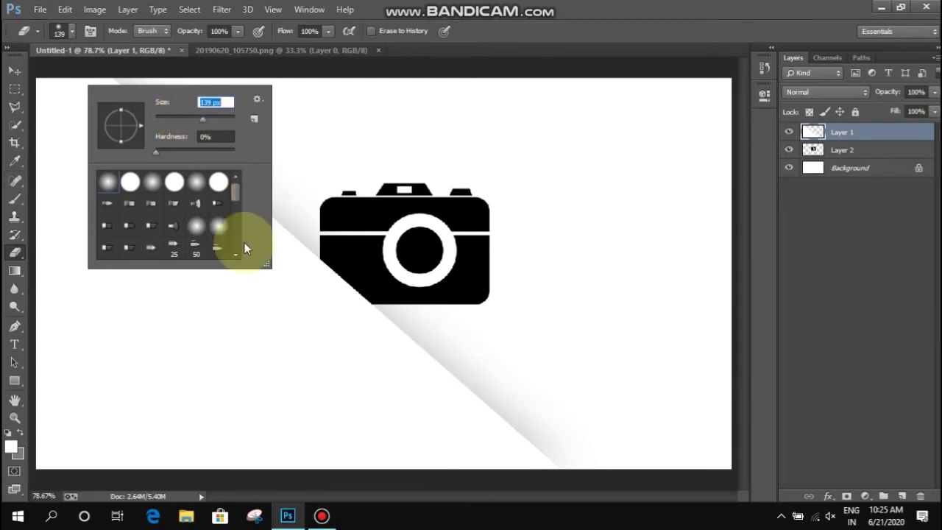
left_click(87, 78)
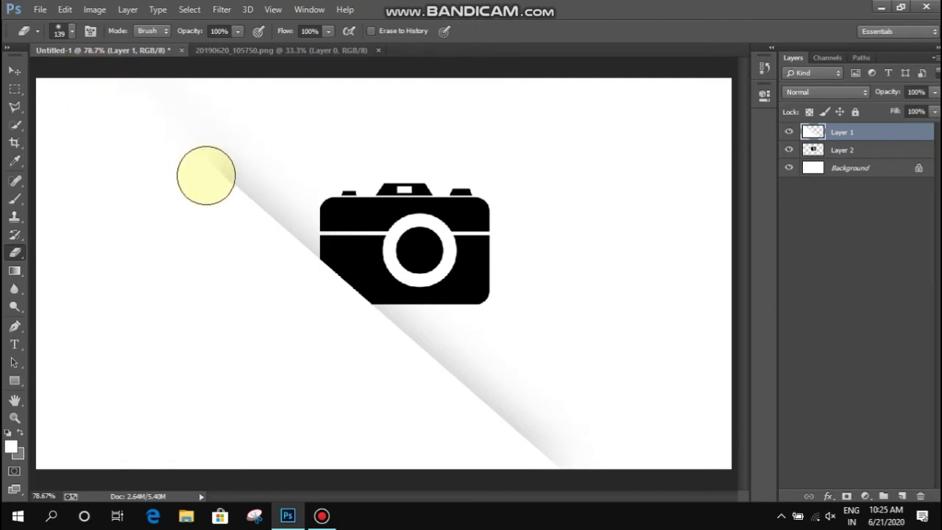
- Erase the shadow's upper-left and lower-right ends so it fades out
left_click_drag(152, 116, 230, 185)
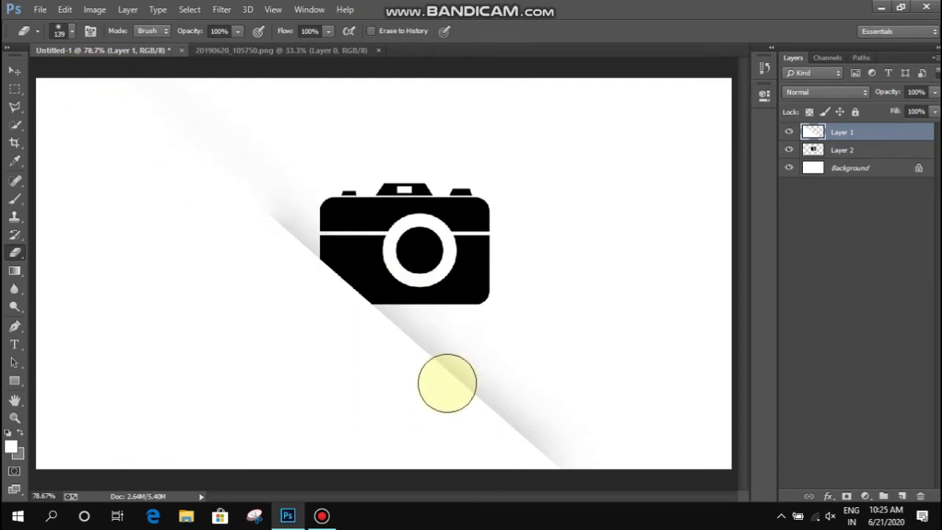
left_click_drag(446, 376, 546, 458)
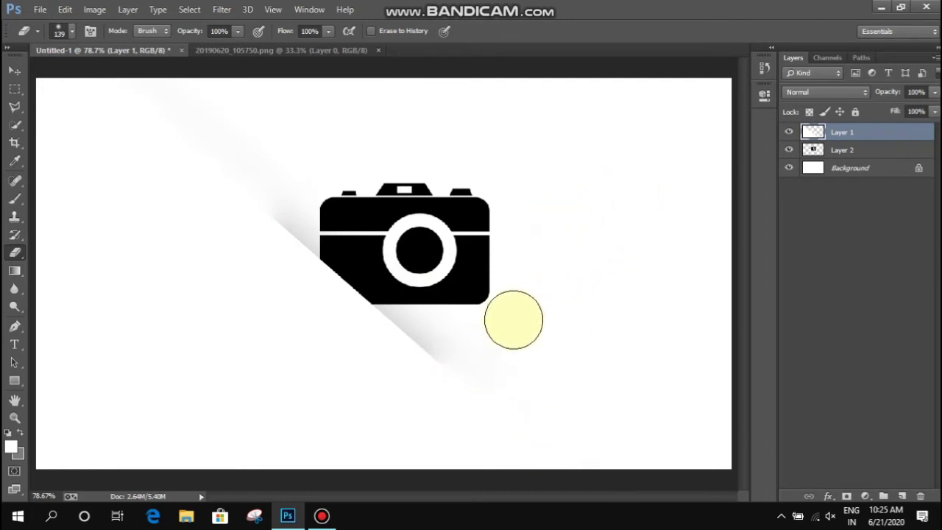
left_click(14, 344)
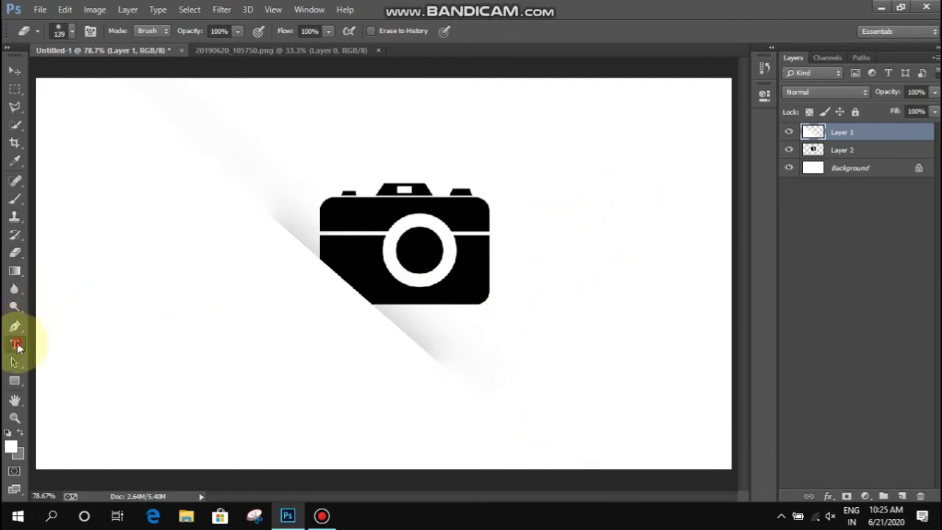
- Start a text layer below the camera with 11 pt size and black colour
left_click(231, 359)
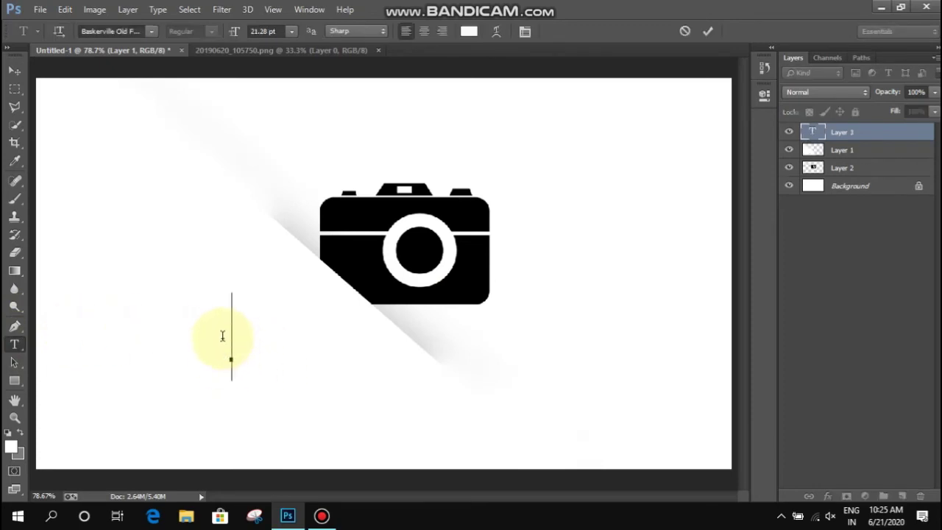
left_click(292, 32)
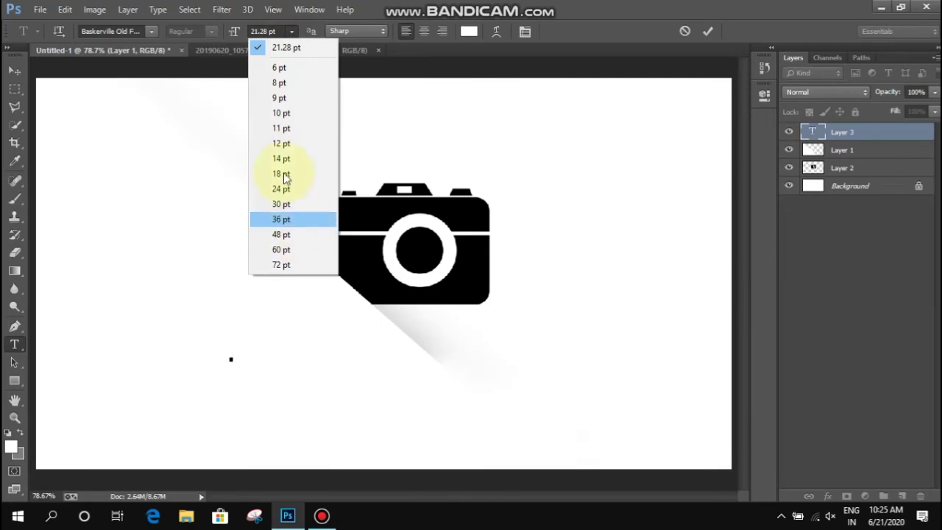
left_click(282, 129)
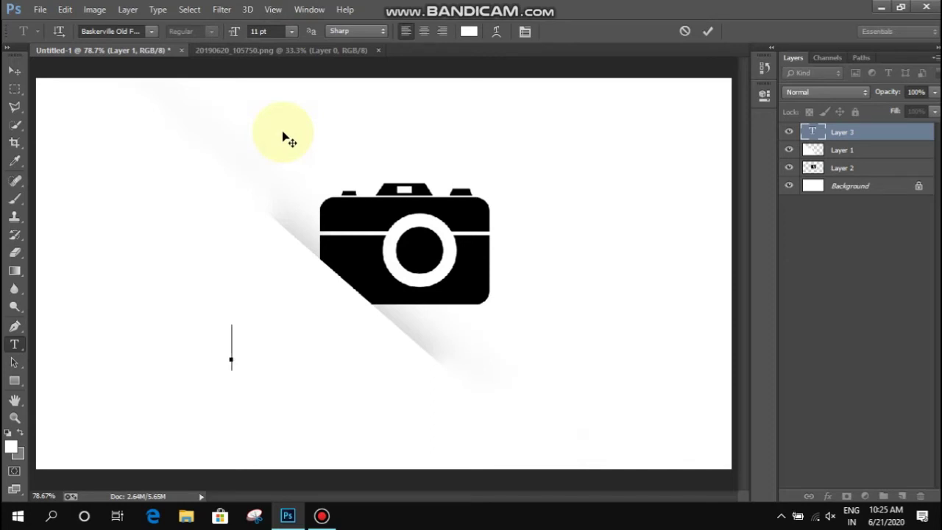
left_click(469, 31)
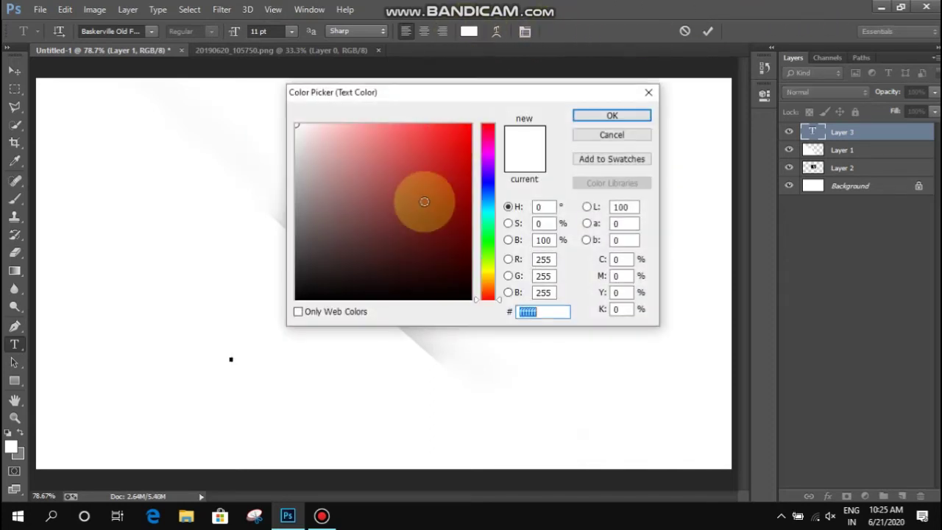
left_click_drag(424, 201, 298, 300)
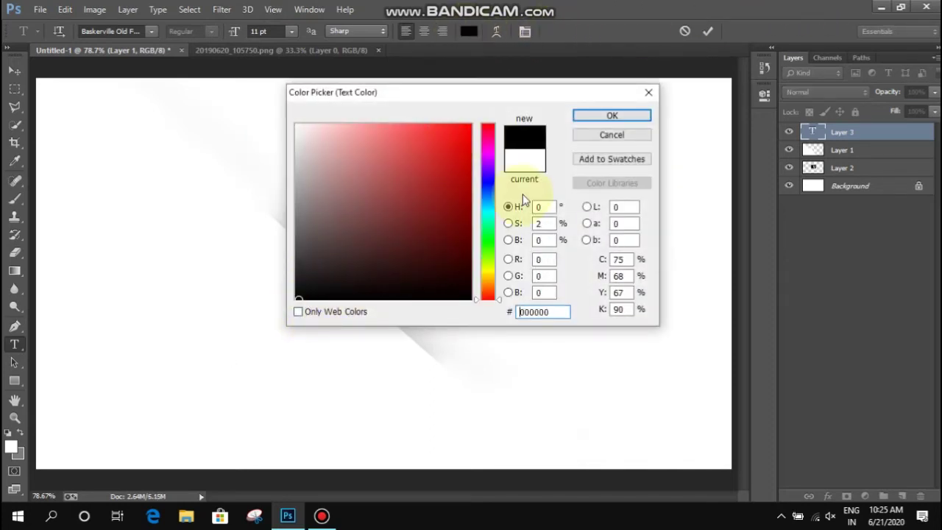
left_click(590, 117)
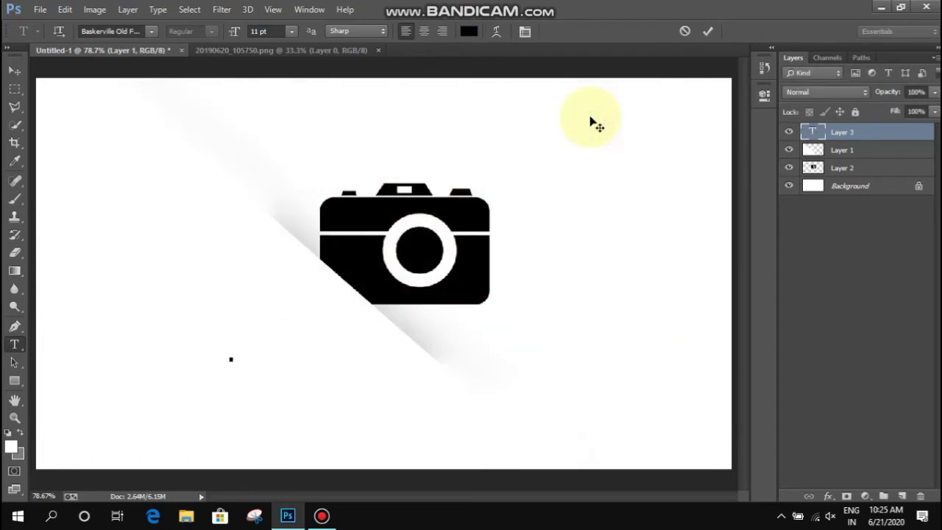
- Type 'PHOTOGRAPHY', insert extra spaces between letters, and commit the text
type("PHO")
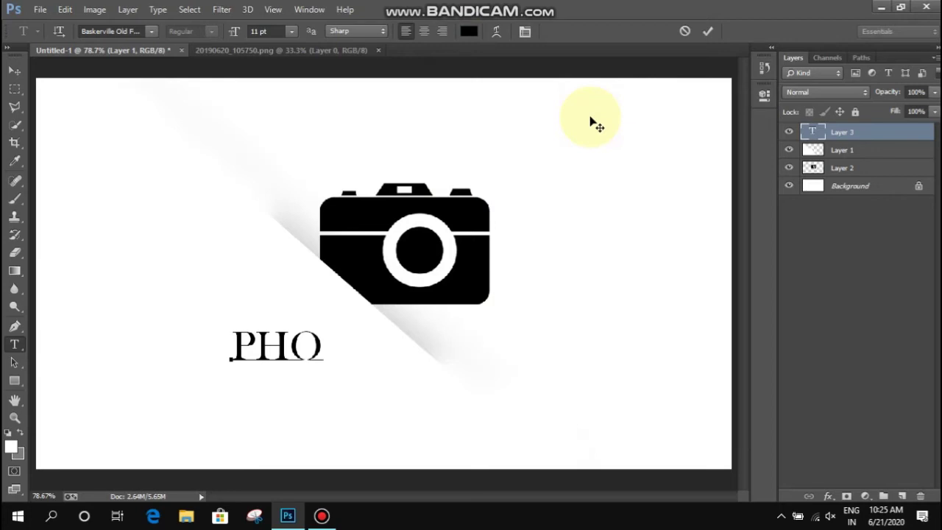
type("TOG")
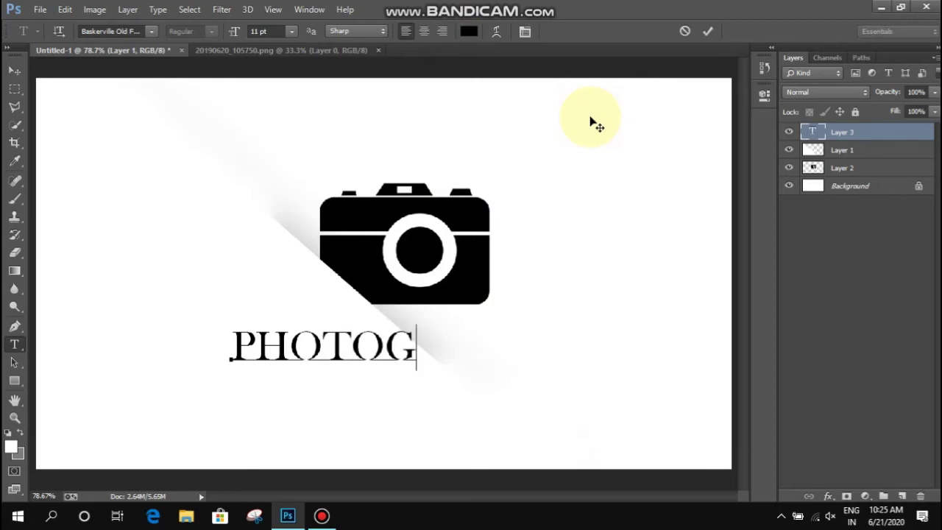
type("RAP")
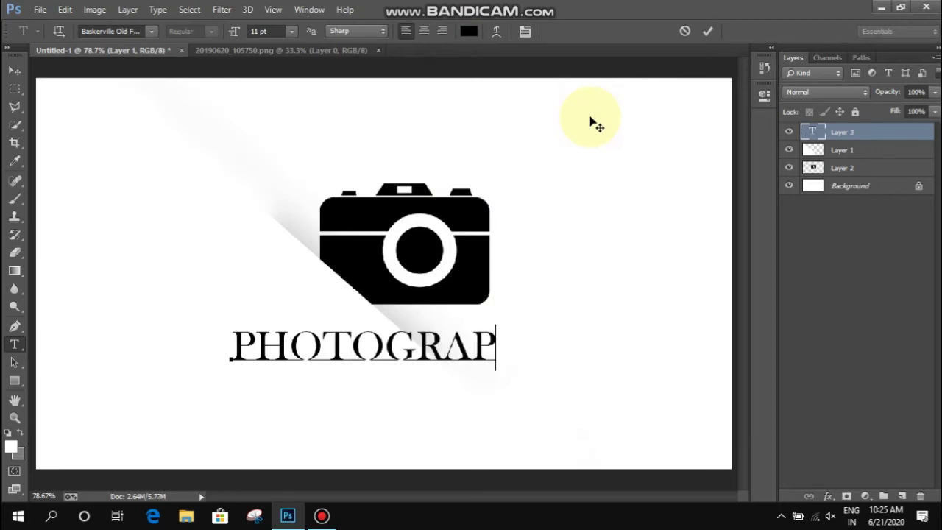
type("HY")
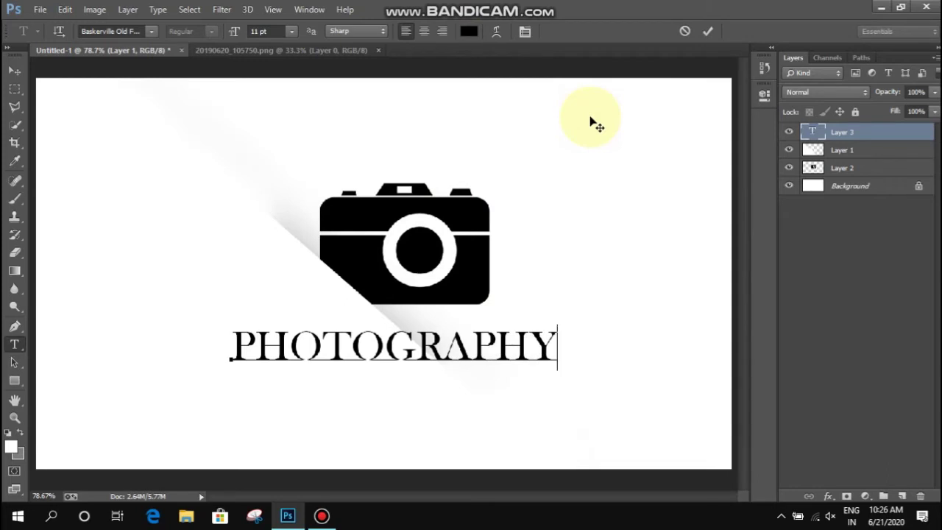
key("Left")
key("Left")
key("Left")
key("Left")
key("Left")
key("space")
key("Right")
key("space")
key("Right")
key("space")
key("Right")
key("space")
key("Right")
key("space")
key("Right")
key("space")
key("Right")
key("space")
key("Right")
key("space")
key("Right")
key("space")
key("Right")
key("space")
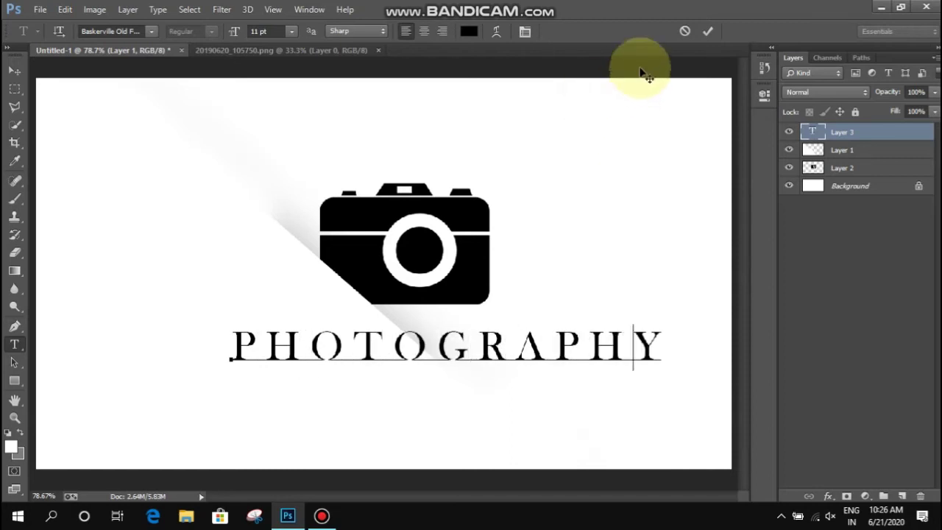
left_click(705, 36)
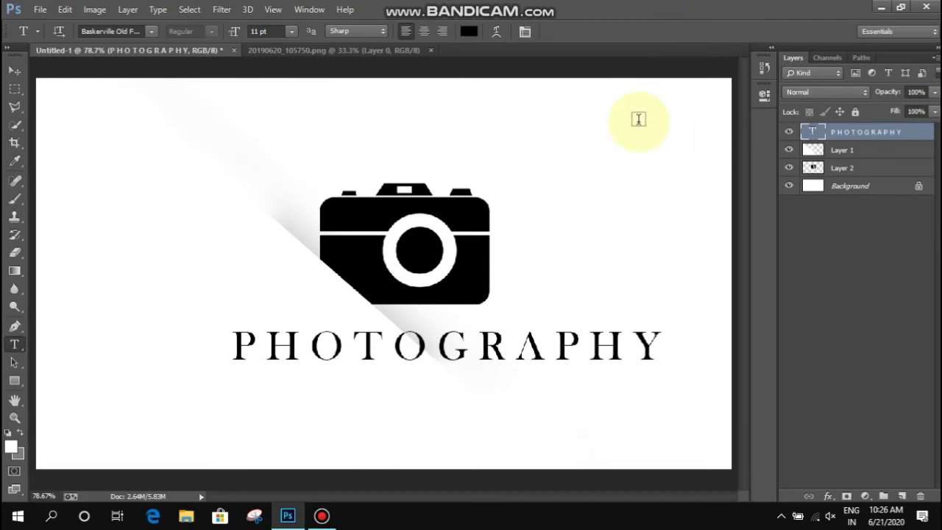
- Scale the PHOTOGRAPHY text to about 40% and centre it just beneath the camera
key("ctrl+t")
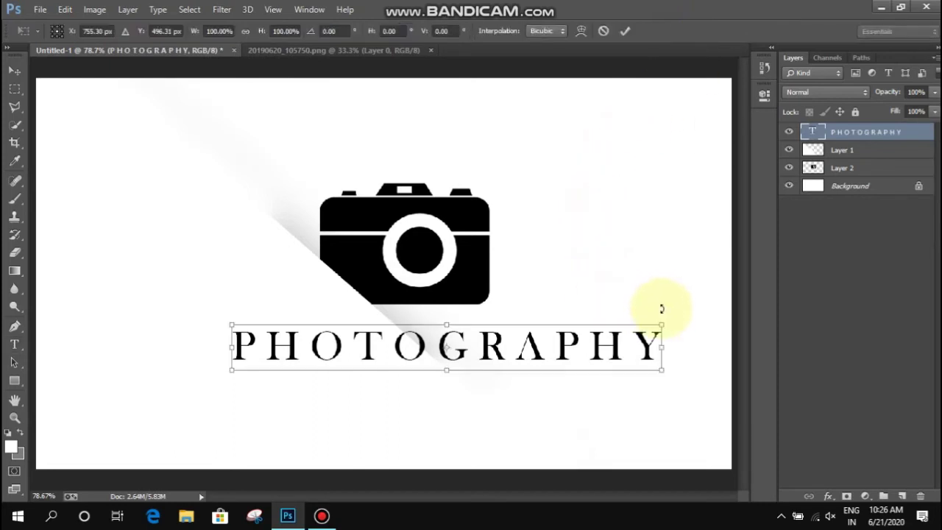
left_click_drag(662, 320, 398, 371)
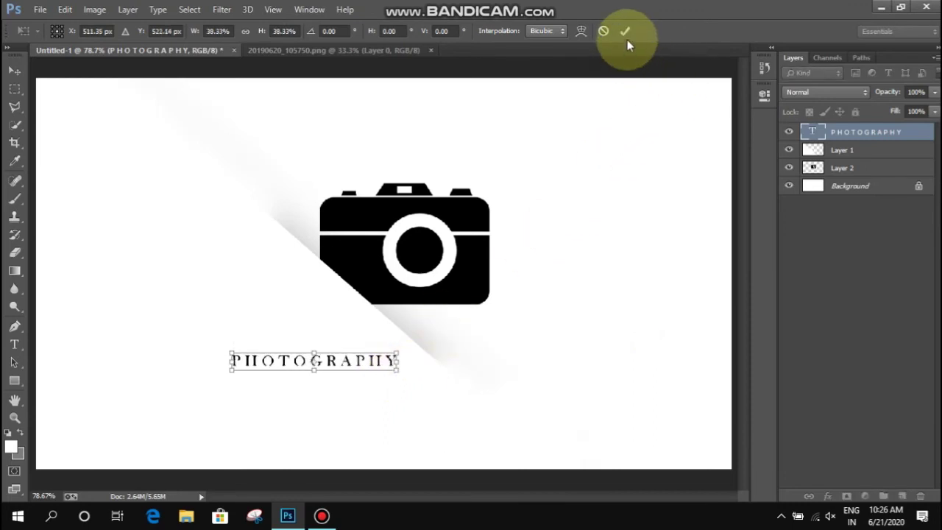
key("Return")
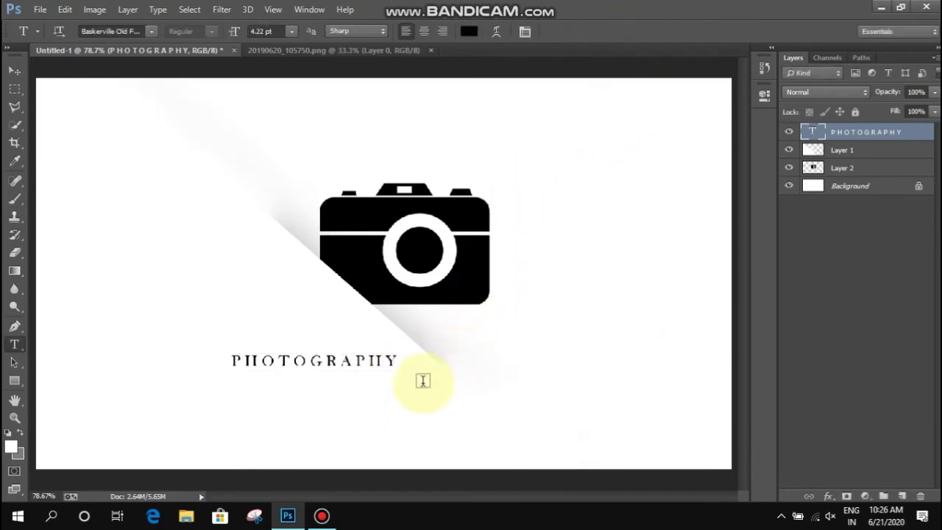
key("v")
left_click_drag(424, 396, 510, 352)
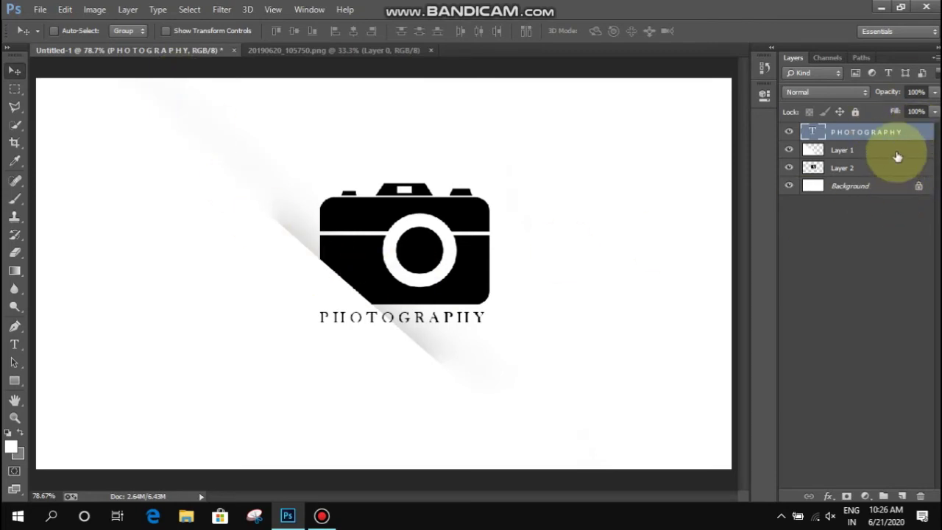
left_click_drag(896, 154, 899, 500)
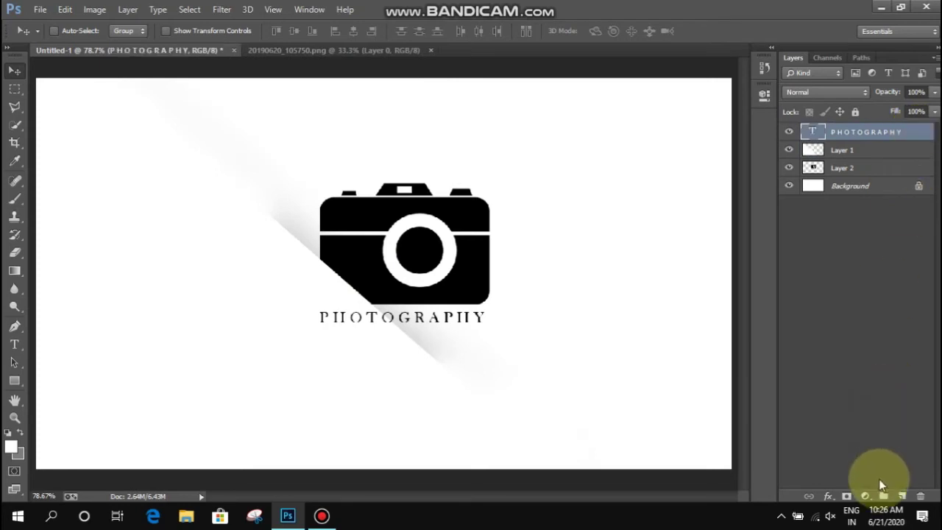
- Add a new empty layer above the text and marquee-select the entire canvas
left_click(900, 498)
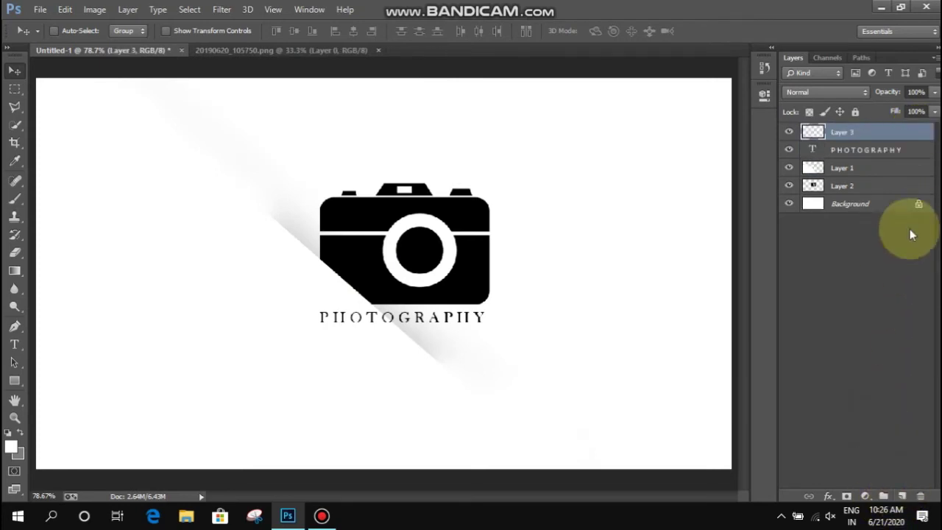
left_click(15, 89)
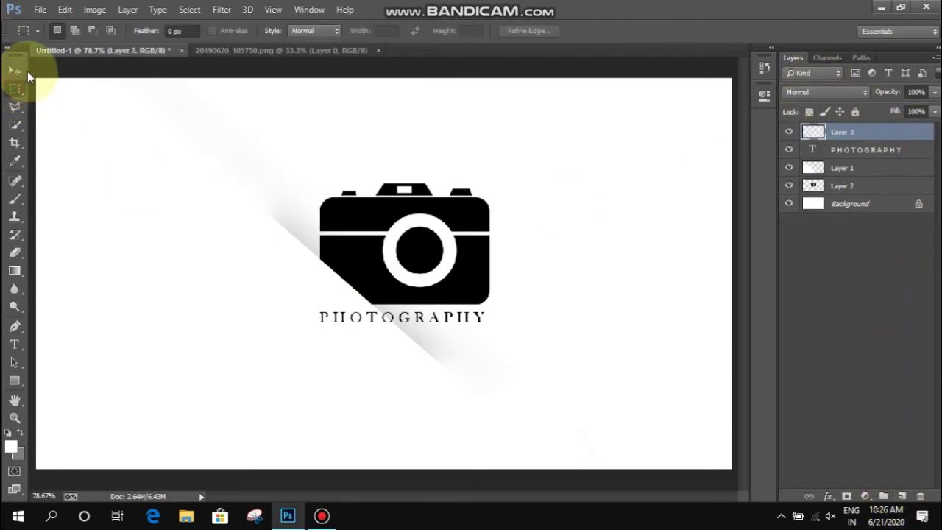
left_click_drag(30, 71, 748, 524)
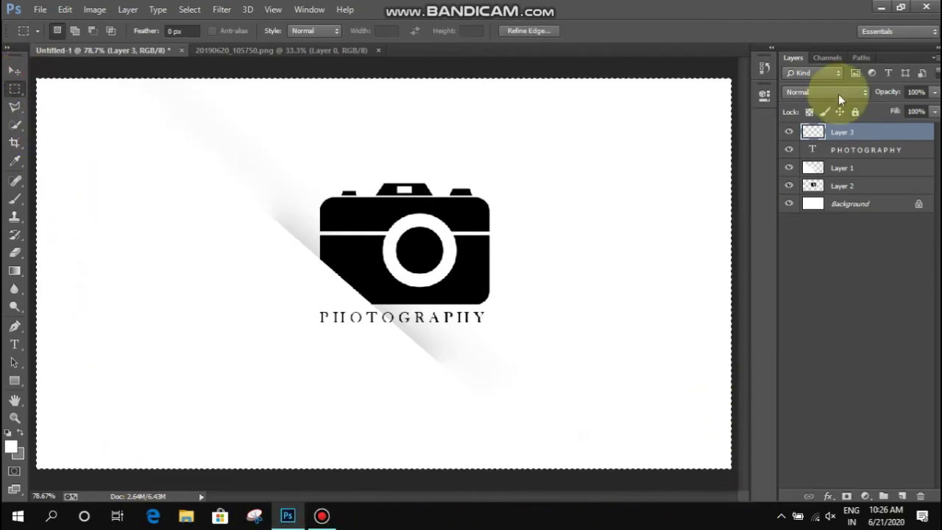
- Fill the whole selection with mid-grey 7f7f7f, then deselect
left_click(19, 456)
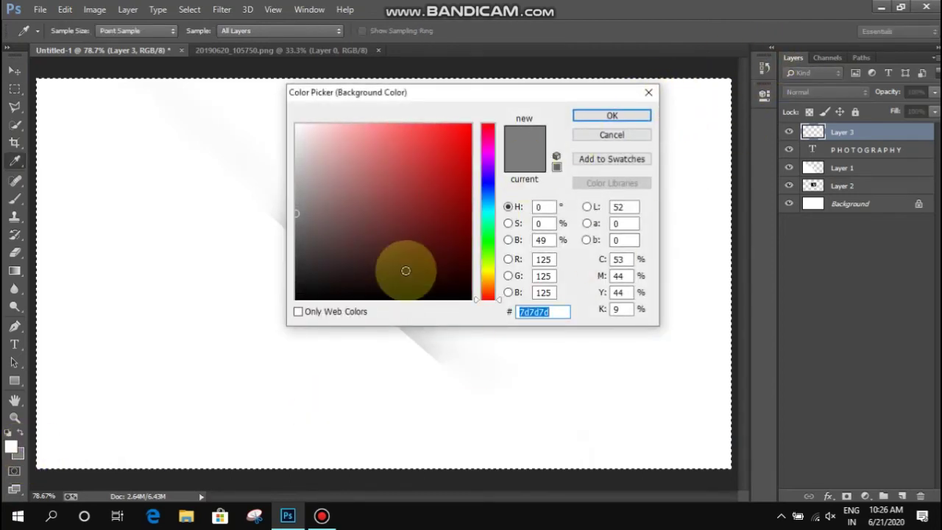
left_click(295, 211)
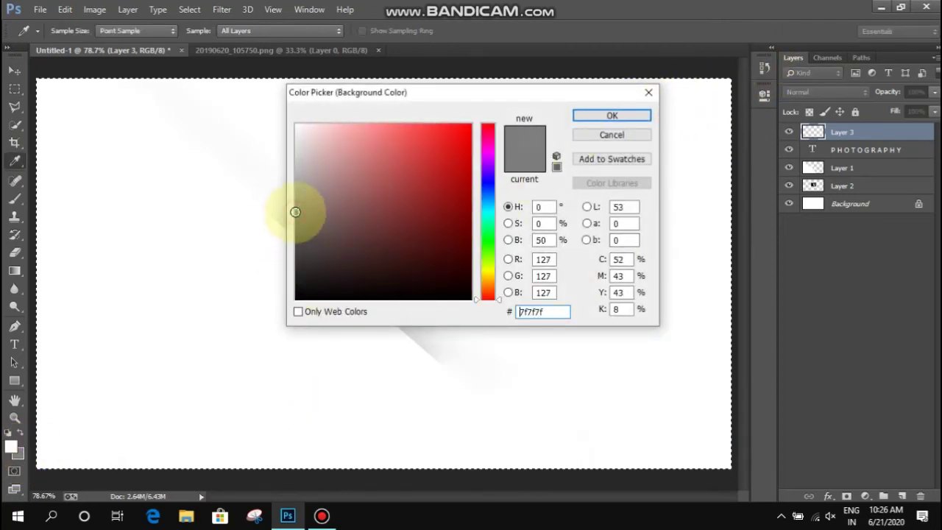
left_click(634, 116)
left_click(20, 435)
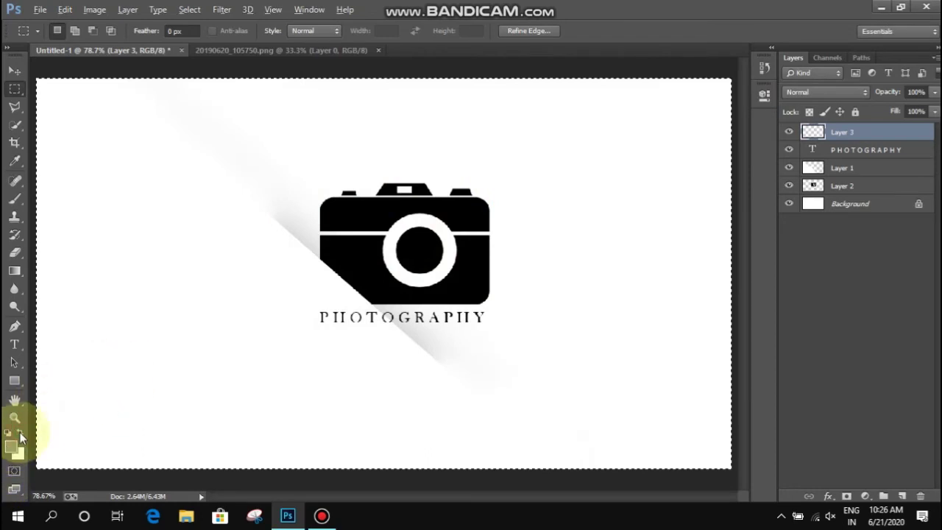
key("alt+BackSpace")
left_click(367, 263)
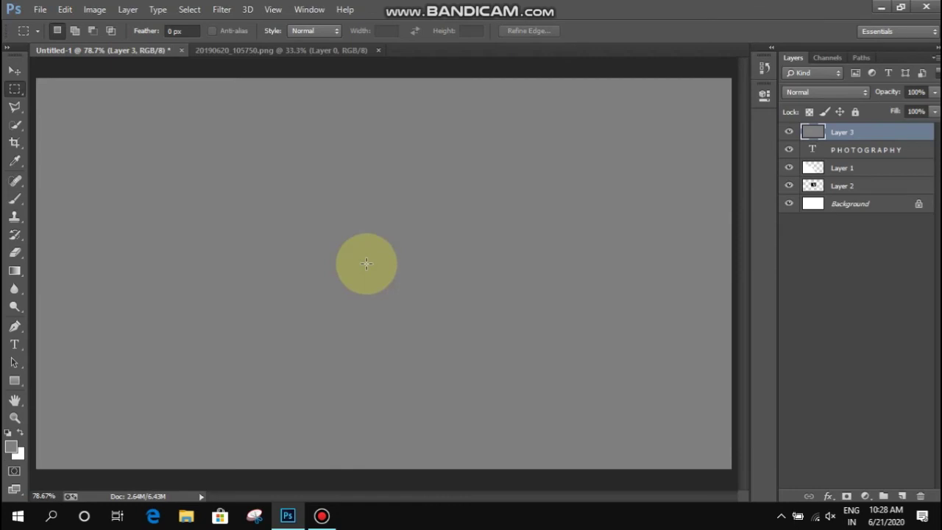
- Switch to the Eraser with a large soft brush, try a centre erase, then undo it
right_click(339, 228)
left_click(330, 230)
right_click(330, 230)
left_click(672, 208)
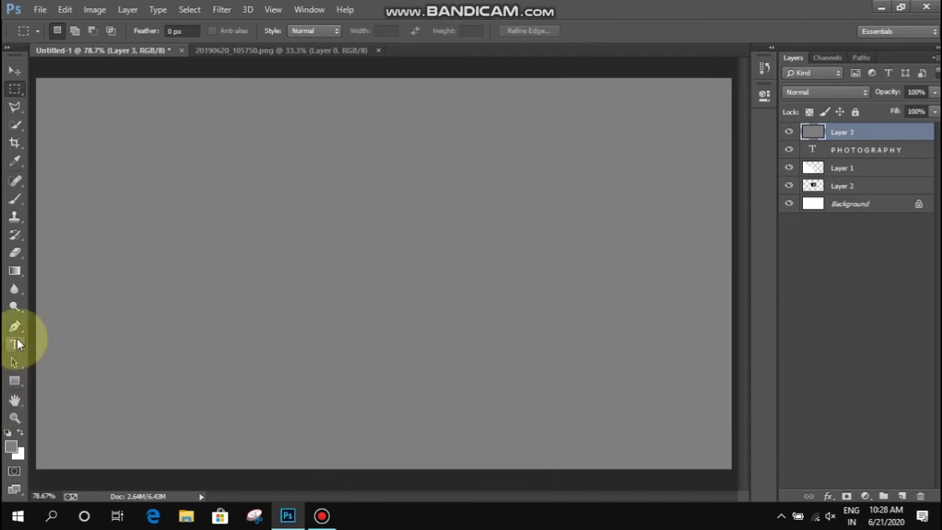
left_click(15, 252)
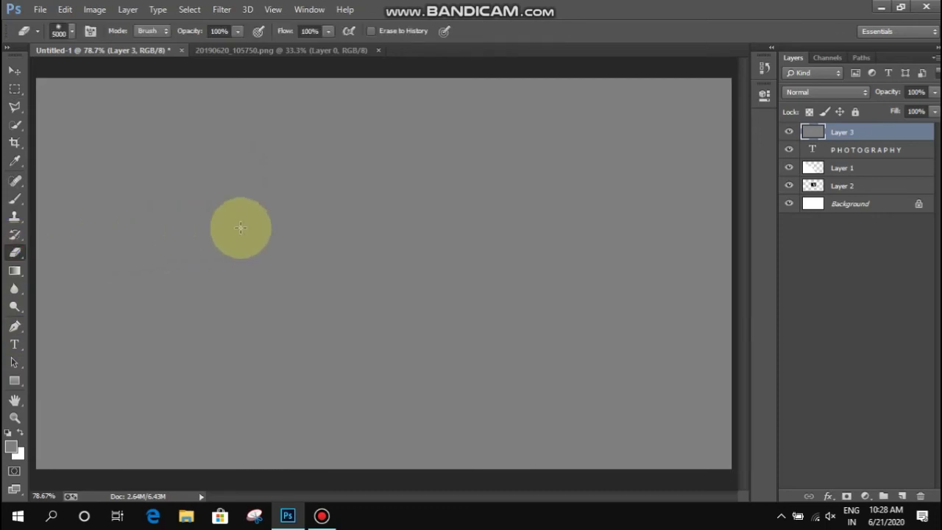
right_click(295, 218)
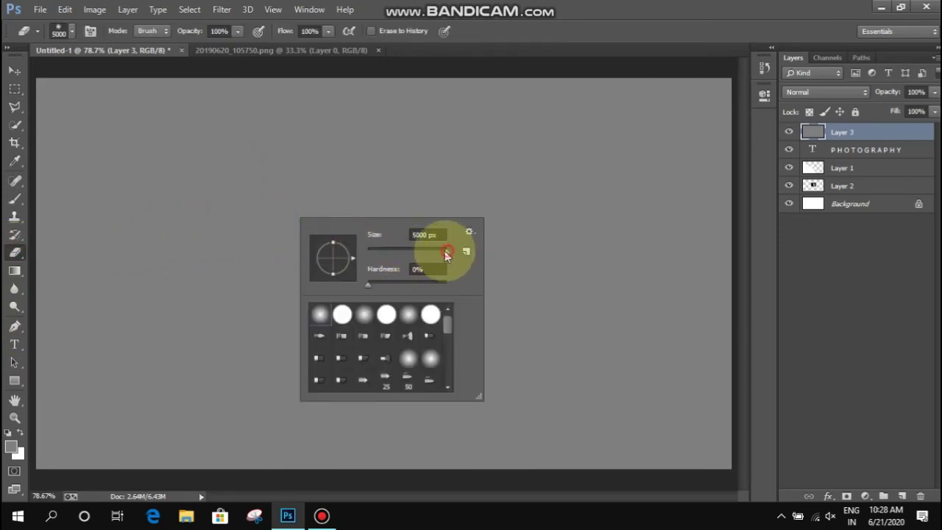
left_click_drag(447, 253, 437, 255)
left_click(521, 273)
mouse_move(471, 266)
left_mouse_down()
mouse_move(279, 267)
mouse_move(425, 315)
left_mouse_up()
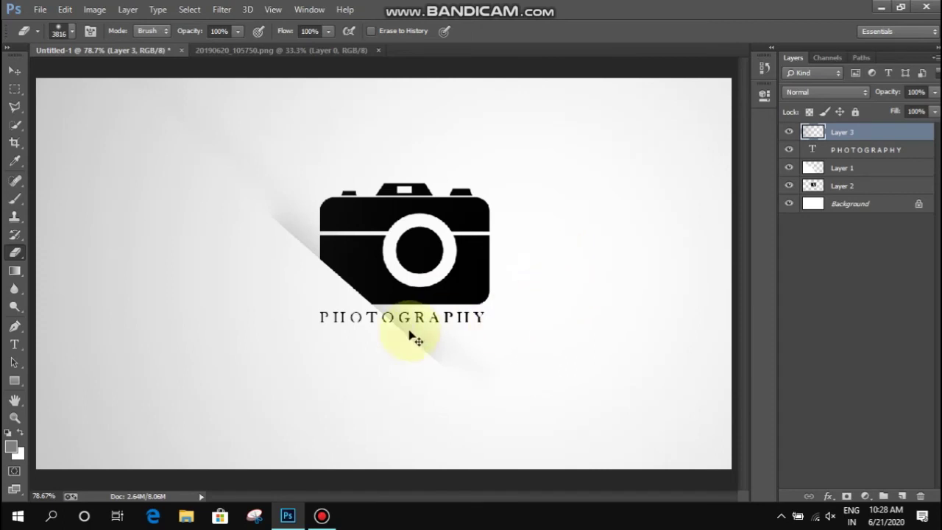
key("alt+BackSpace")
- Softly erase the grey around the camera with a ~1842 px 0%-hardness eraser, undoing one extra erase
right_click(280, 222)
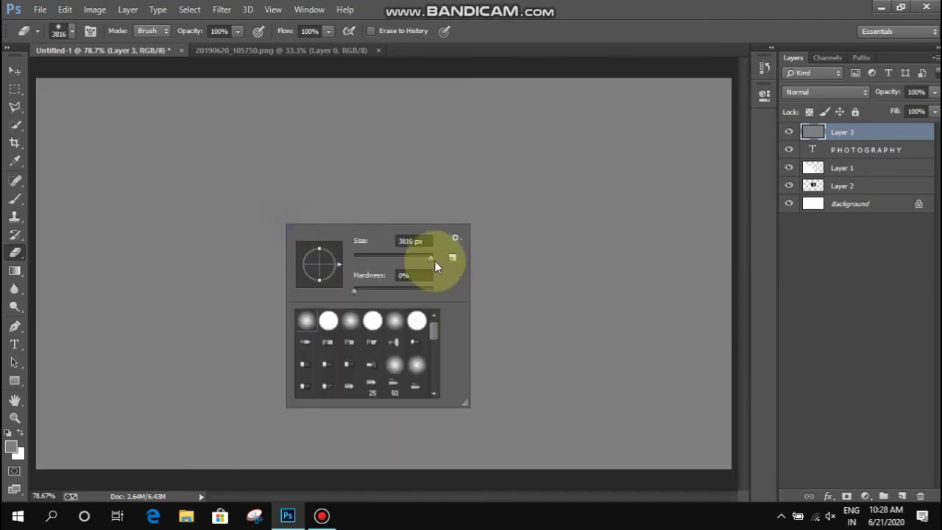
left_click_drag(431, 257, 427, 259)
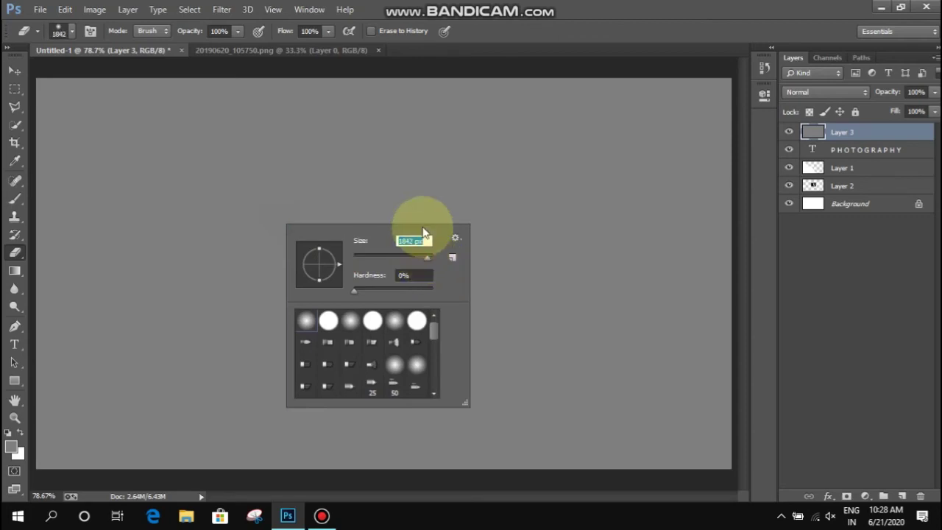
left_click(479, 288)
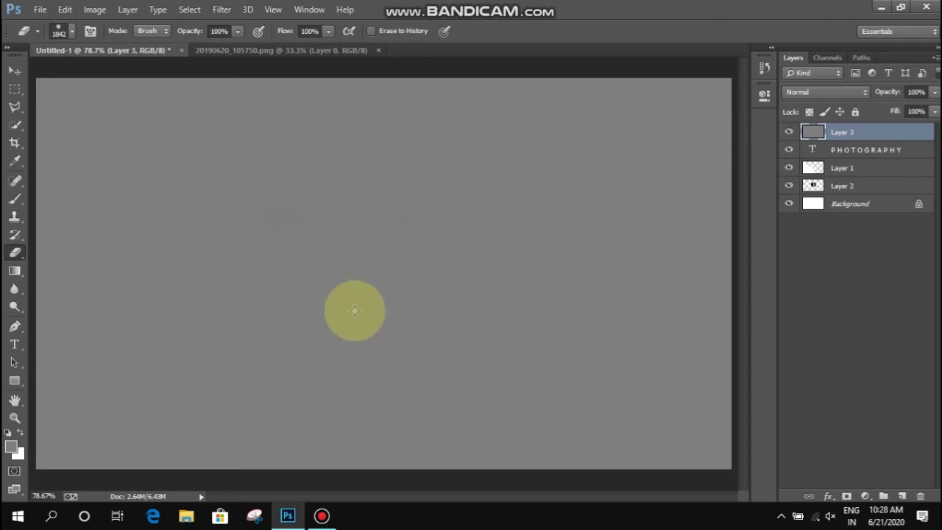
left_click_drag(354, 311, 347, 284)
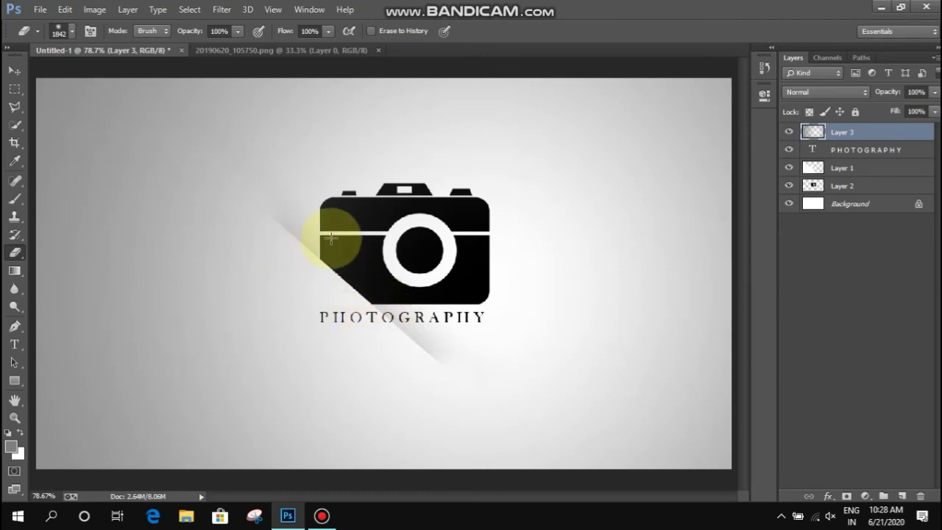
left_click(365, 182)
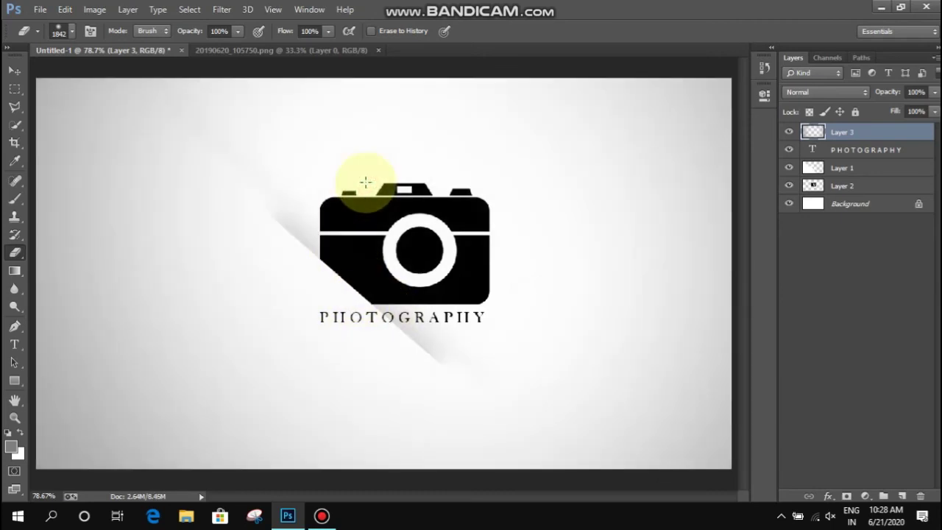
key("ctrl+z")
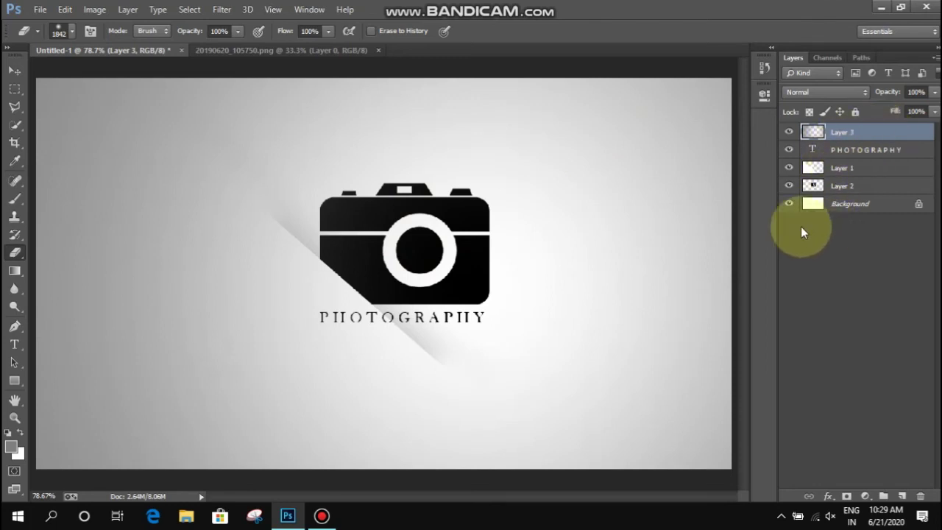
- Select PHOTOGRAPHY, Layer 1, Layer 2 and Background, deselect them, then start Save As
left_click(918, 151, "shift")
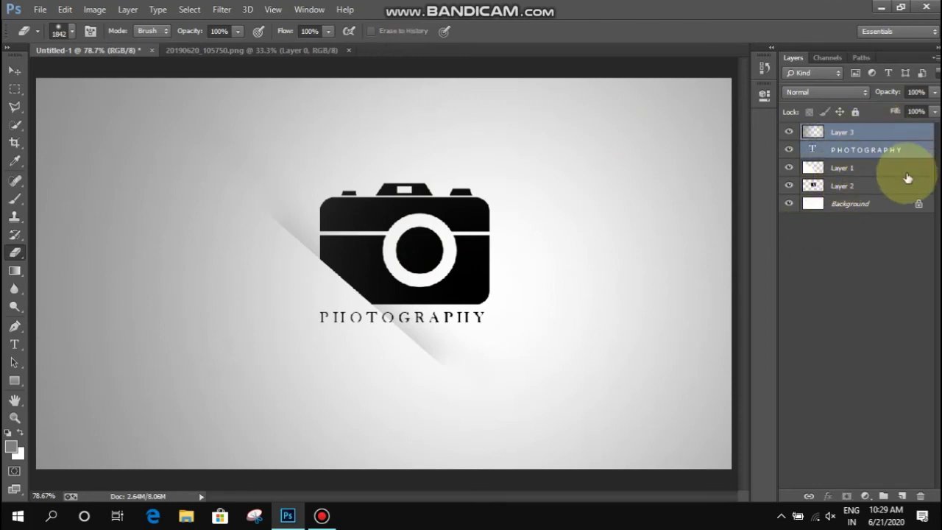
left_click(905, 169, "shift")
left_click(888, 190, "shift")
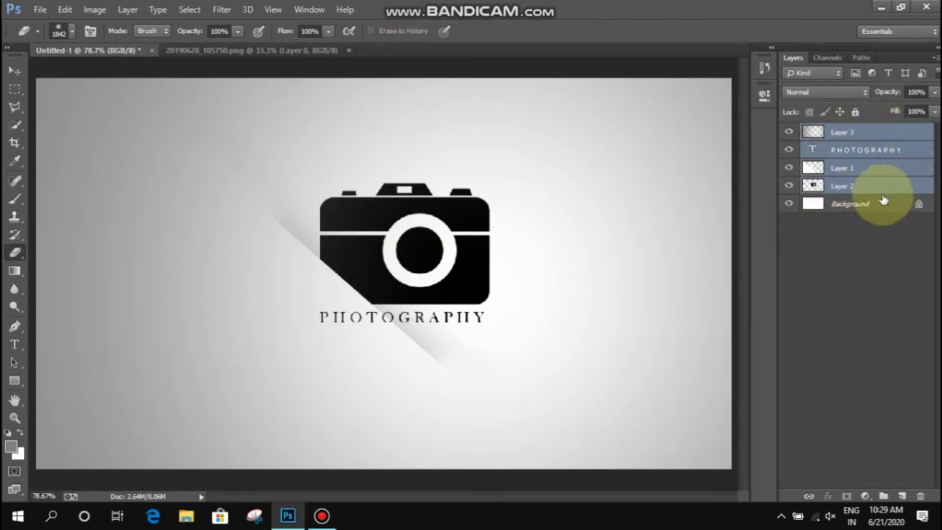
left_click(883, 205, "shift")
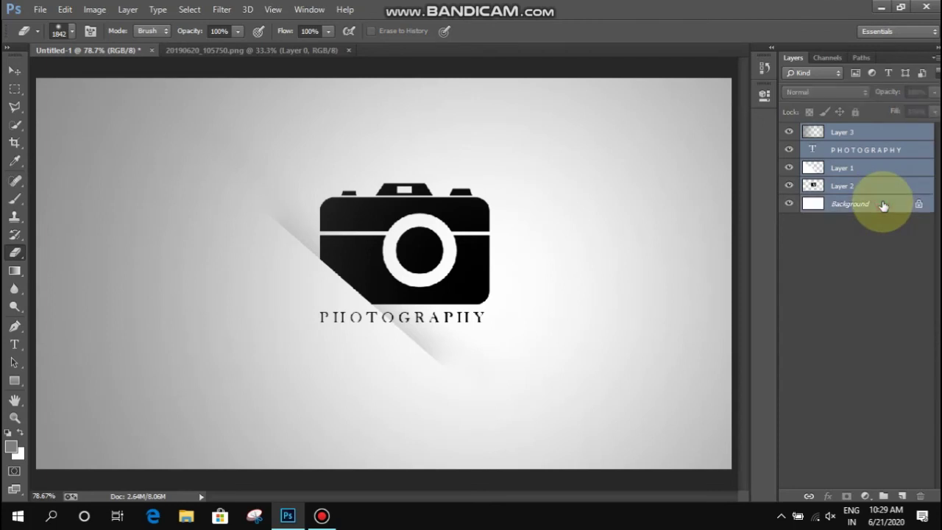
left_click(887, 232)
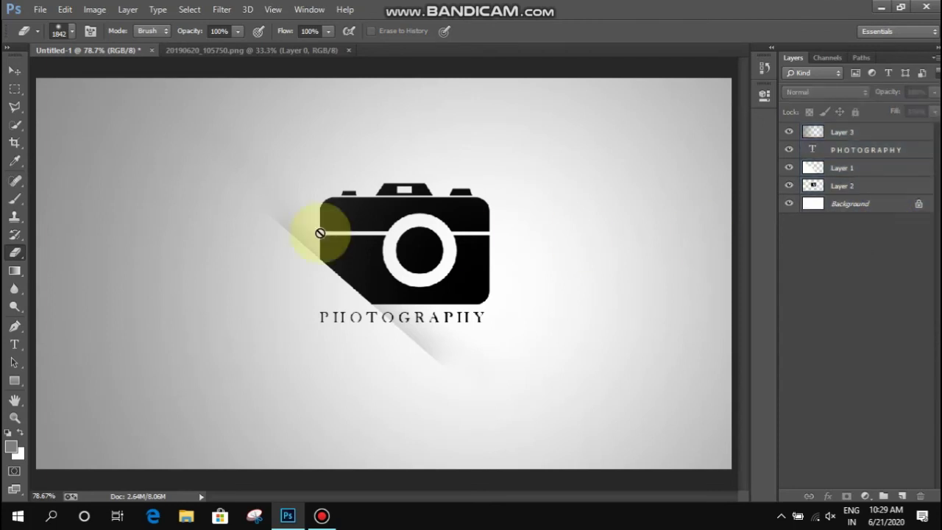
left_click(41, 10)
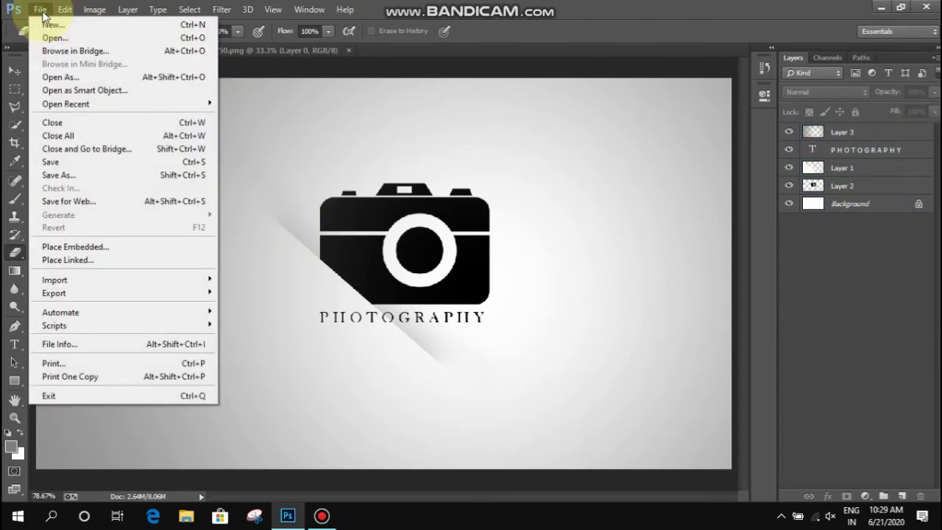
left_click(71, 177)
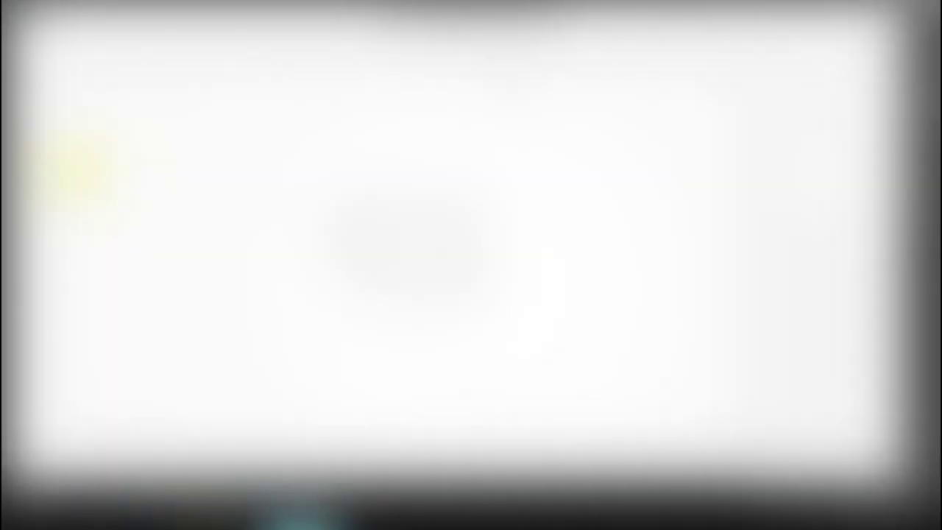